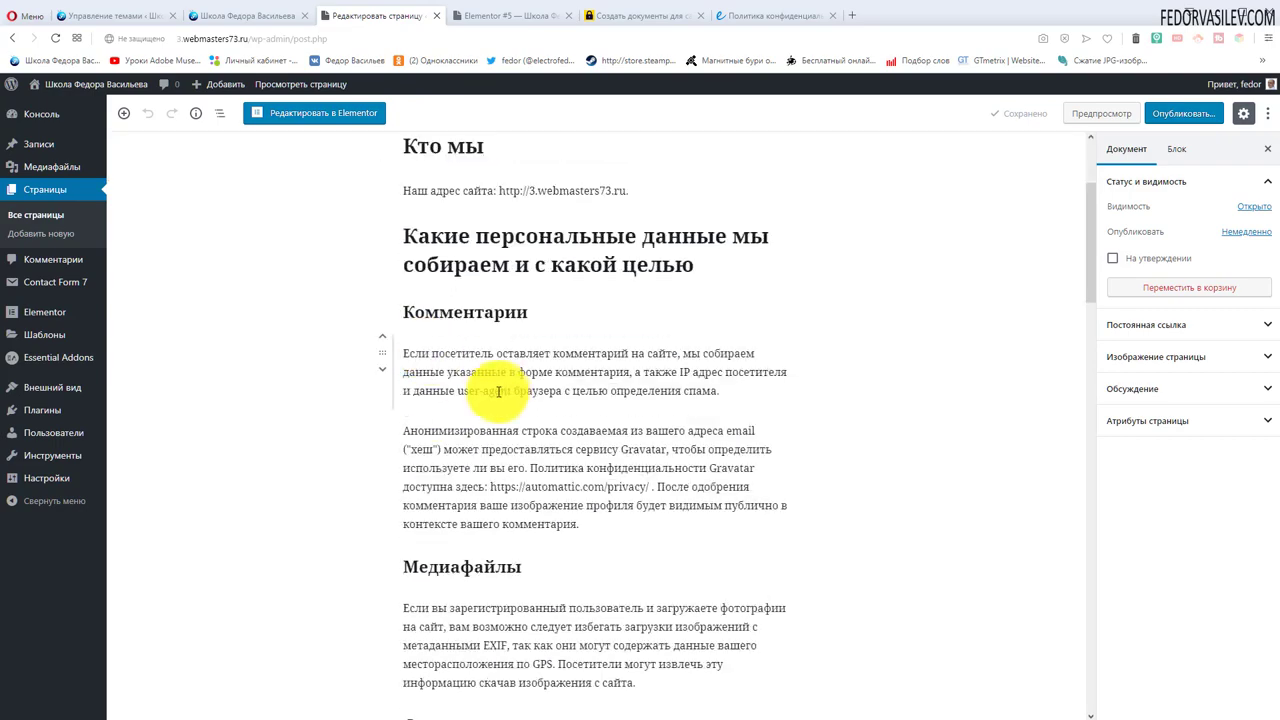
Step: Examine the sections of the draft privacy policy page, from the site address down to the regulatory disclosure headings
scroll(489, 375, "down", 15)
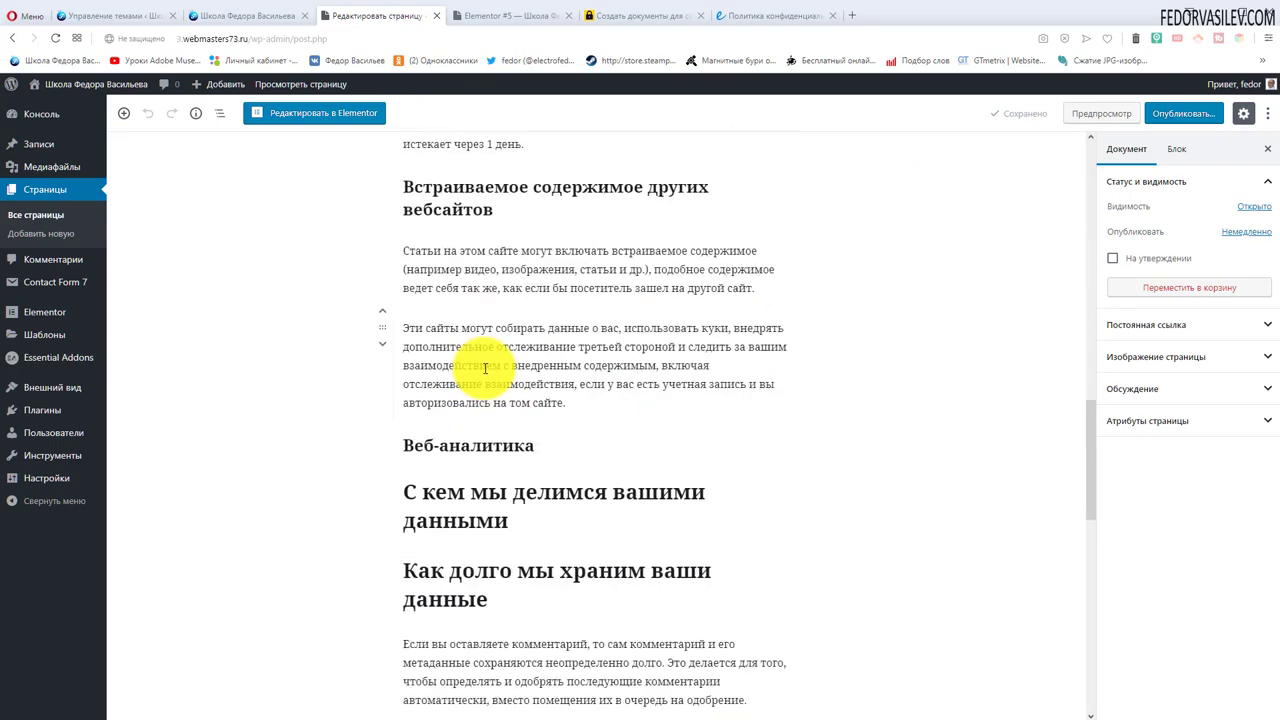
scroll(510, 340, "down", 1)
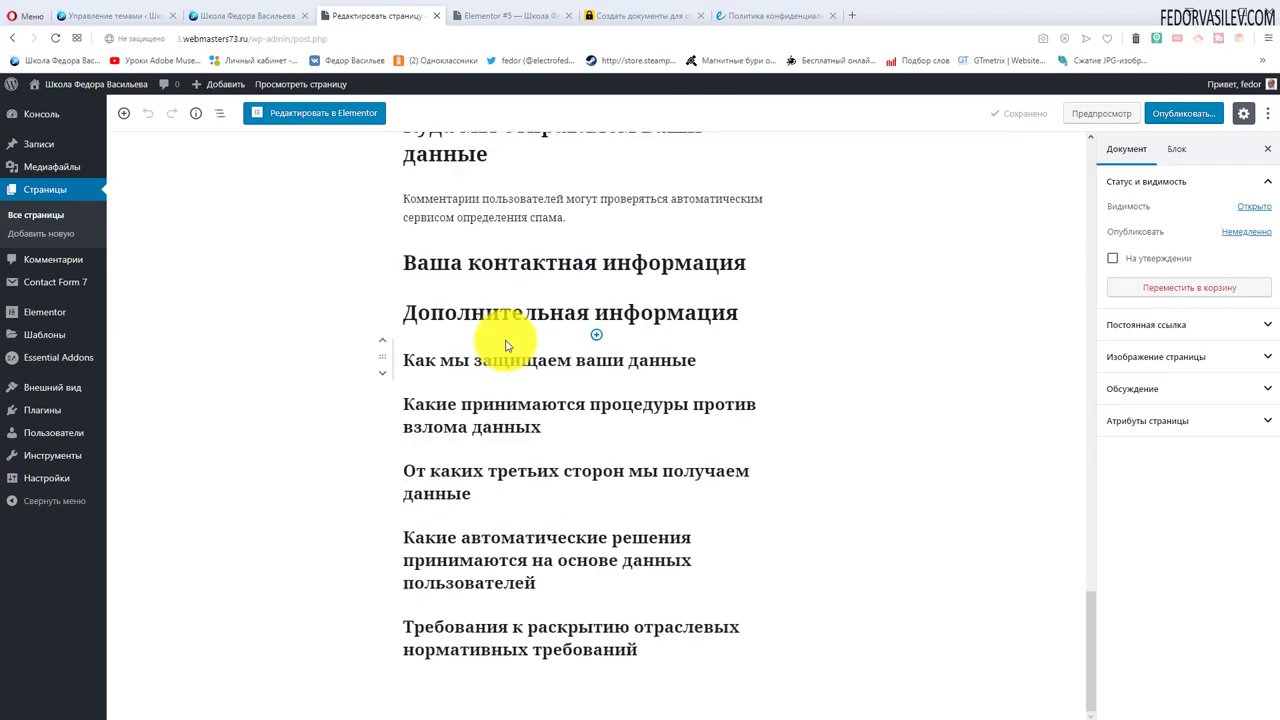
scroll(540, 470, "up", 10)
scroll(543, 476, "up", 15)
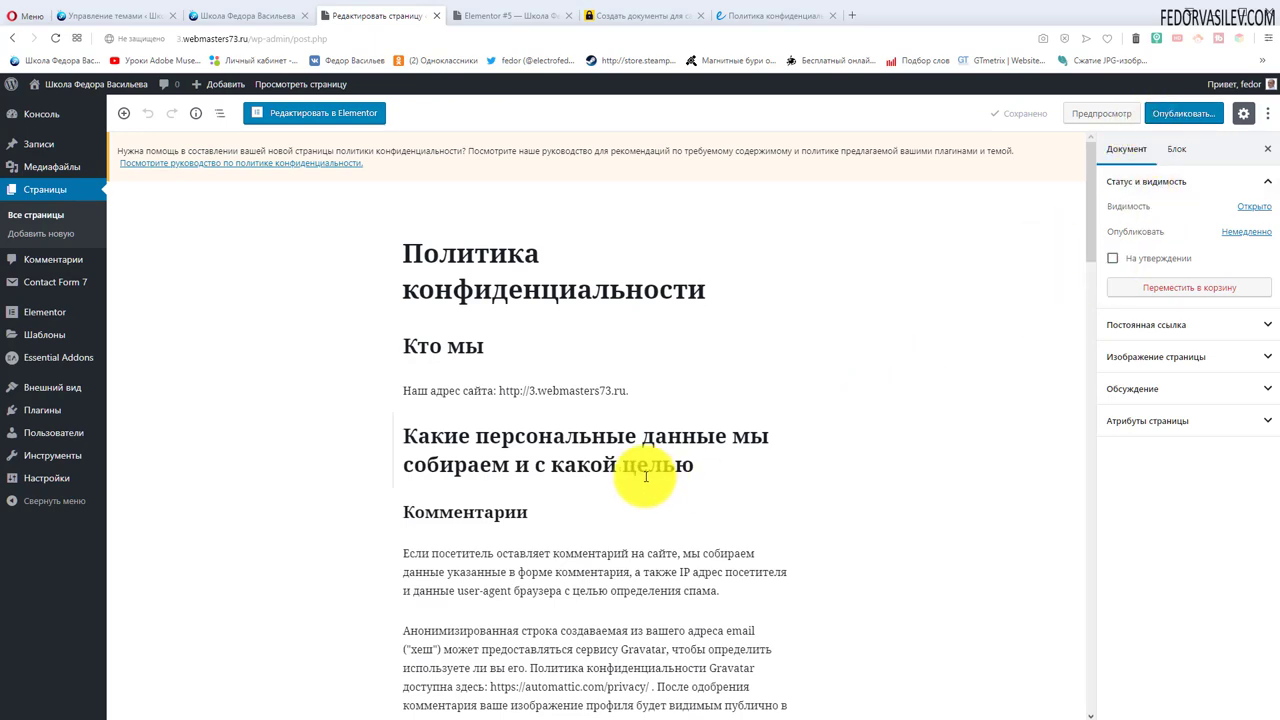
scroll(429, 283, "down", 5)
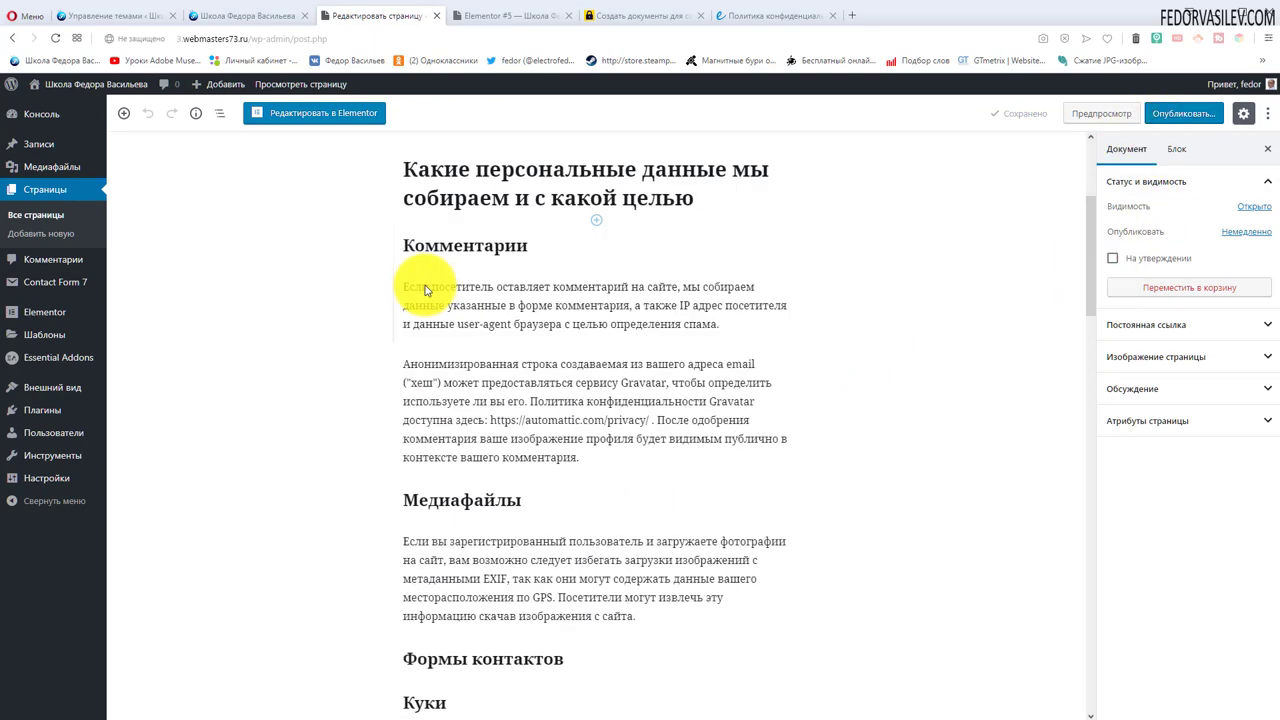
scroll(468, 382, "up", 5)
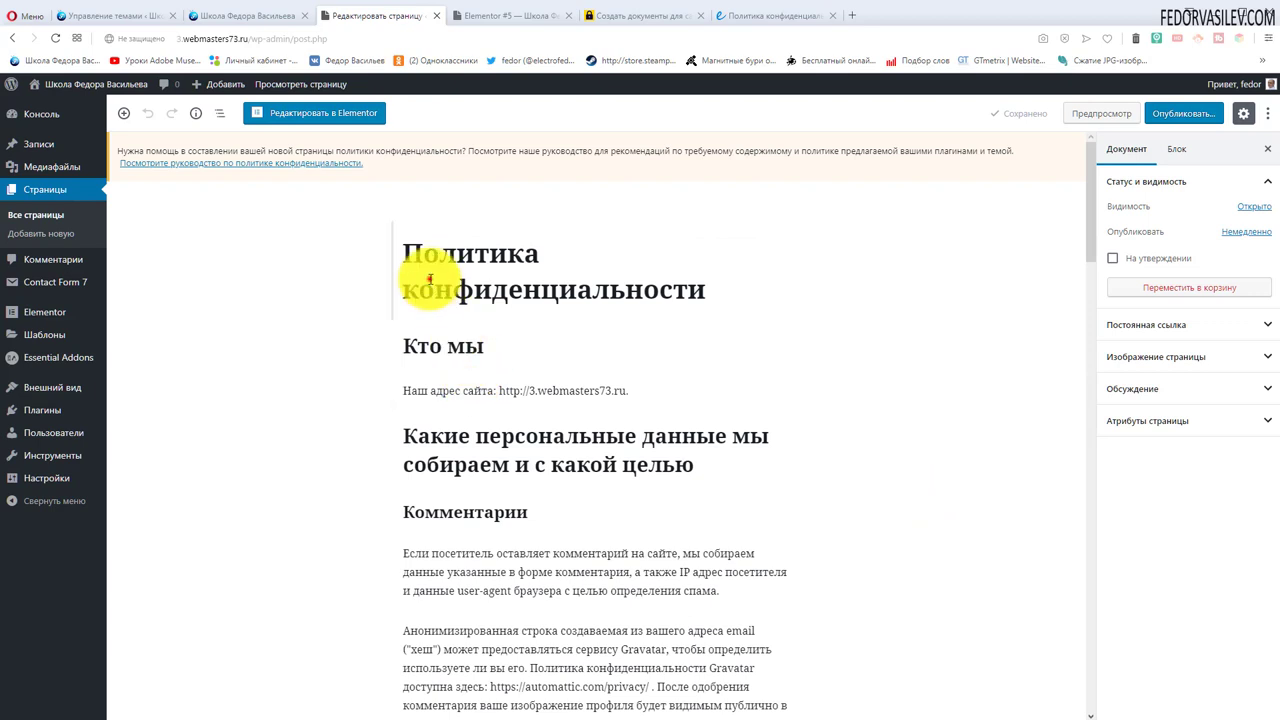
Step: Try replacing the "Кто мы" heading on the privacy policy page with the sample text "Куваввава"
left_click(430, 280)
left_click(448, 350)
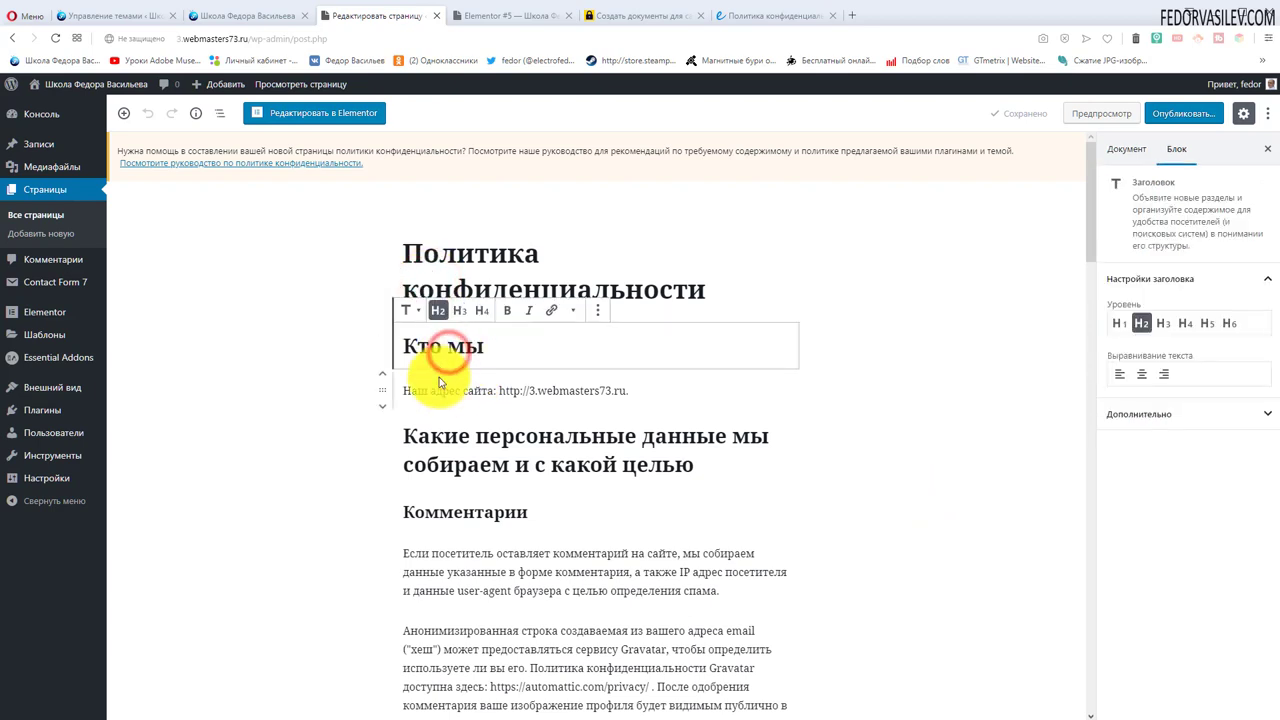
left_click(435, 278)
left_click(443, 352)
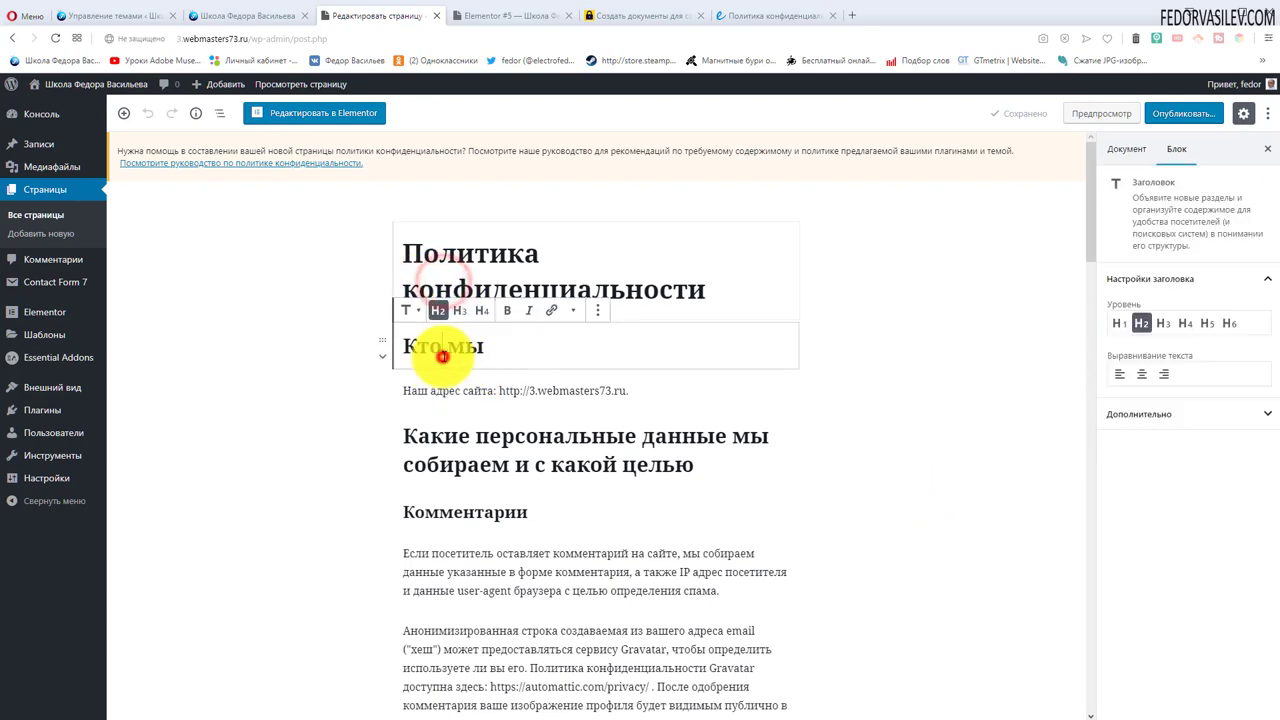
triple_click(537, 347)
type("Куваввава")
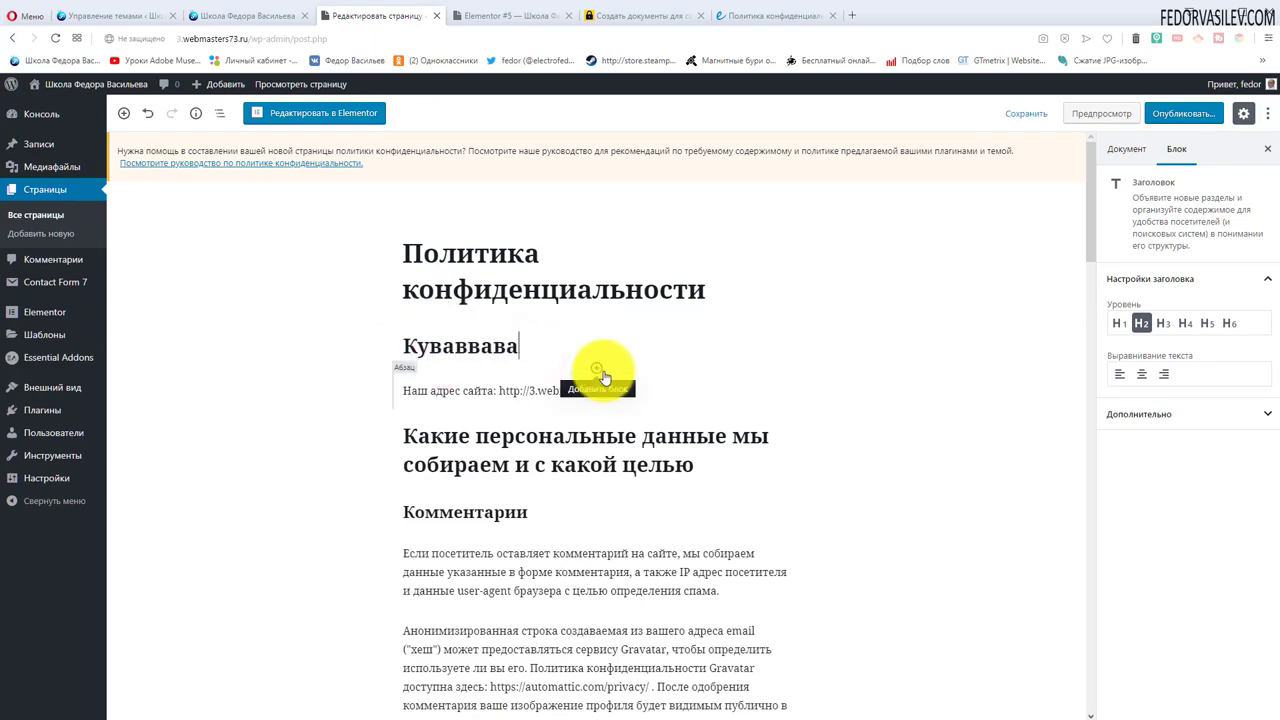
Step: Review the policy's remaining blocks, and return to the list of all pages, discarding the unsaved changes
scroll(495, 385, "down", 2)
scroll(505, 340, "down", 1)
left_click(491, 320)
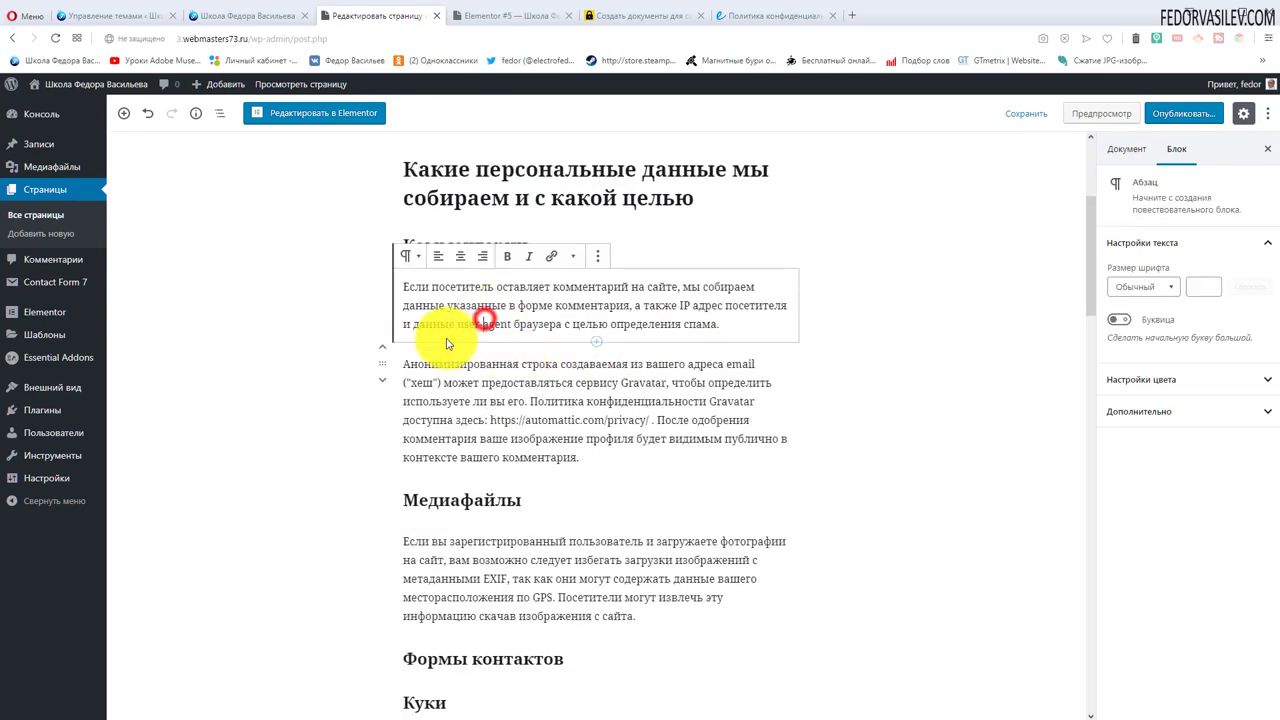
scroll(510, 315, "down", 2)
scroll(500, 360, "down", 8)
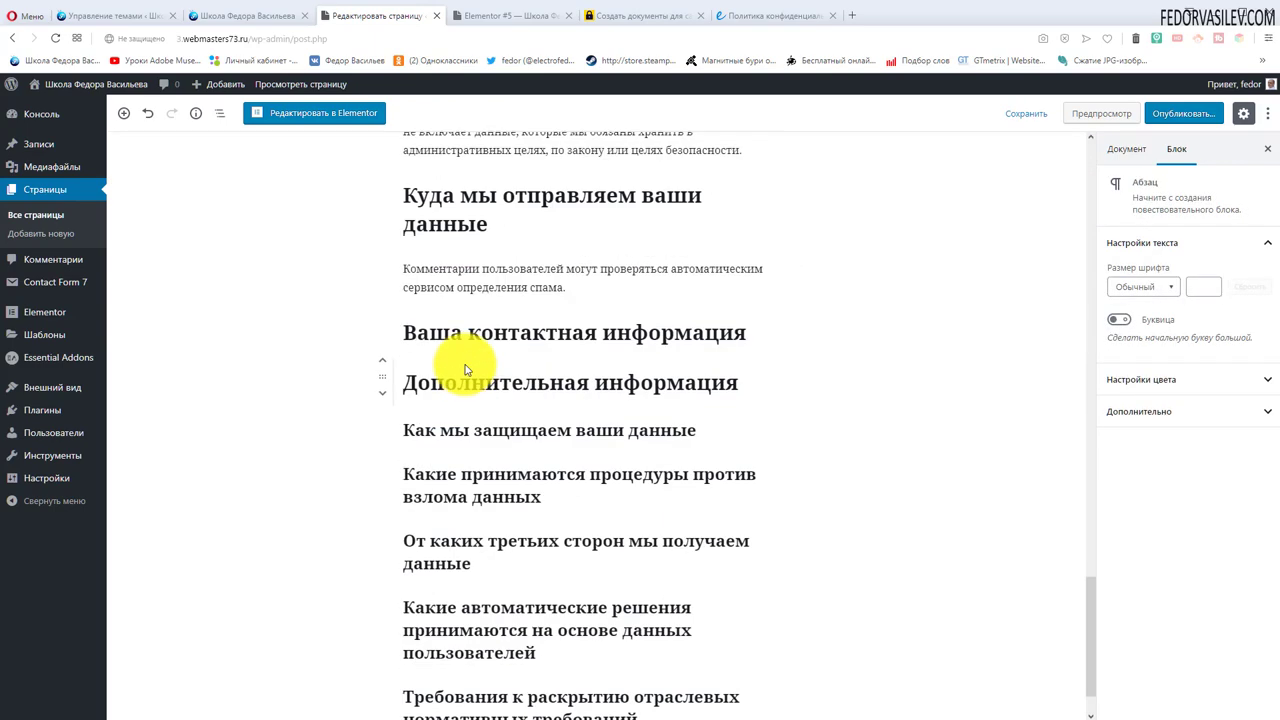
scroll(567, 535, "up", 15)
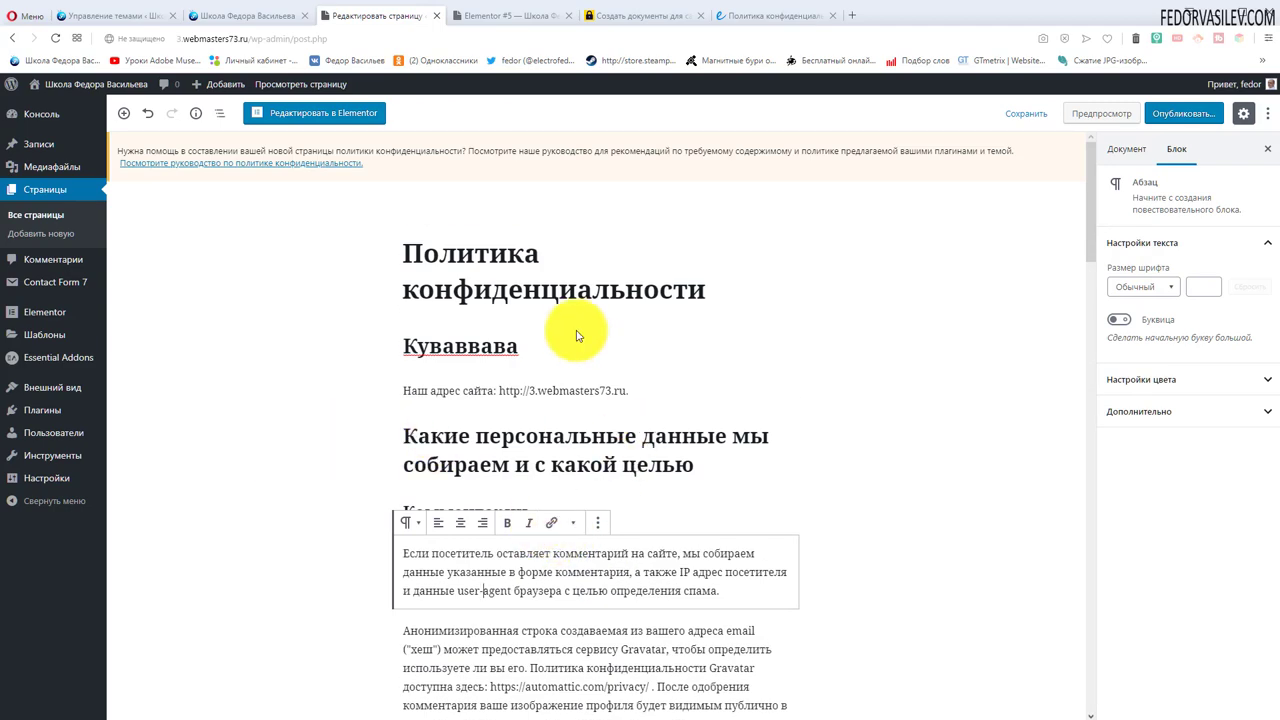
left_click(28, 189)
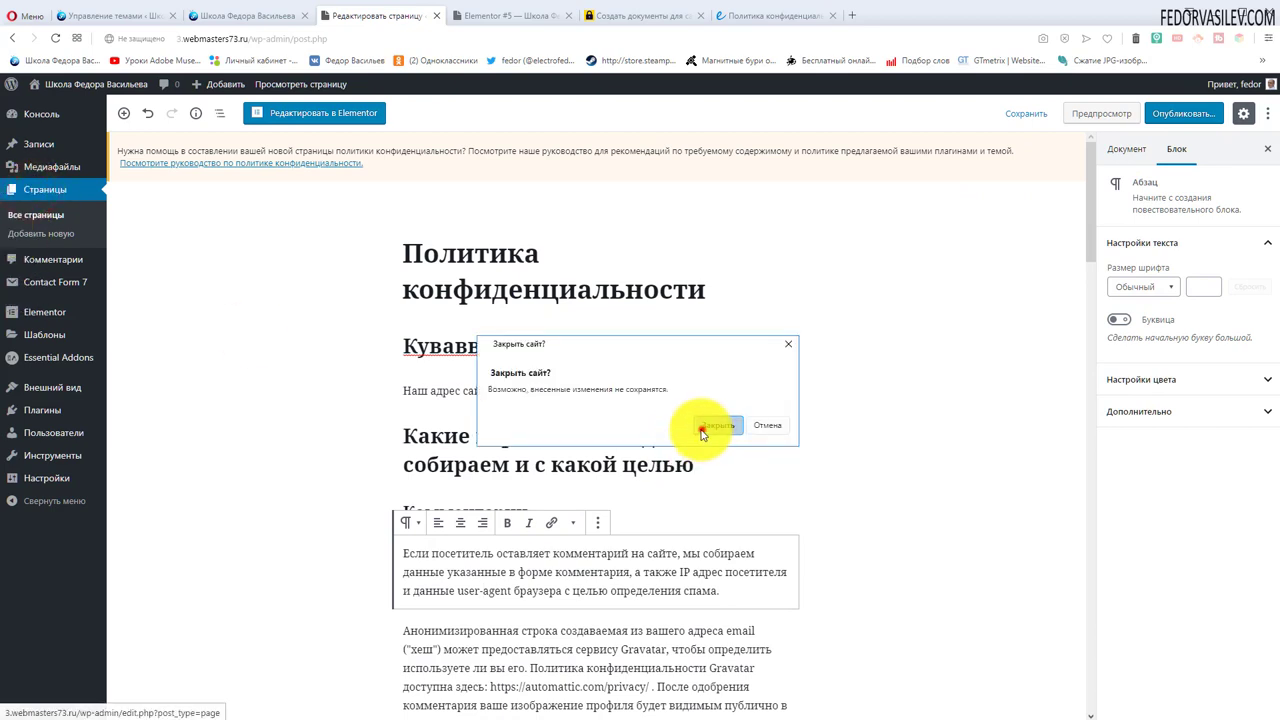
left_click(716, 425)
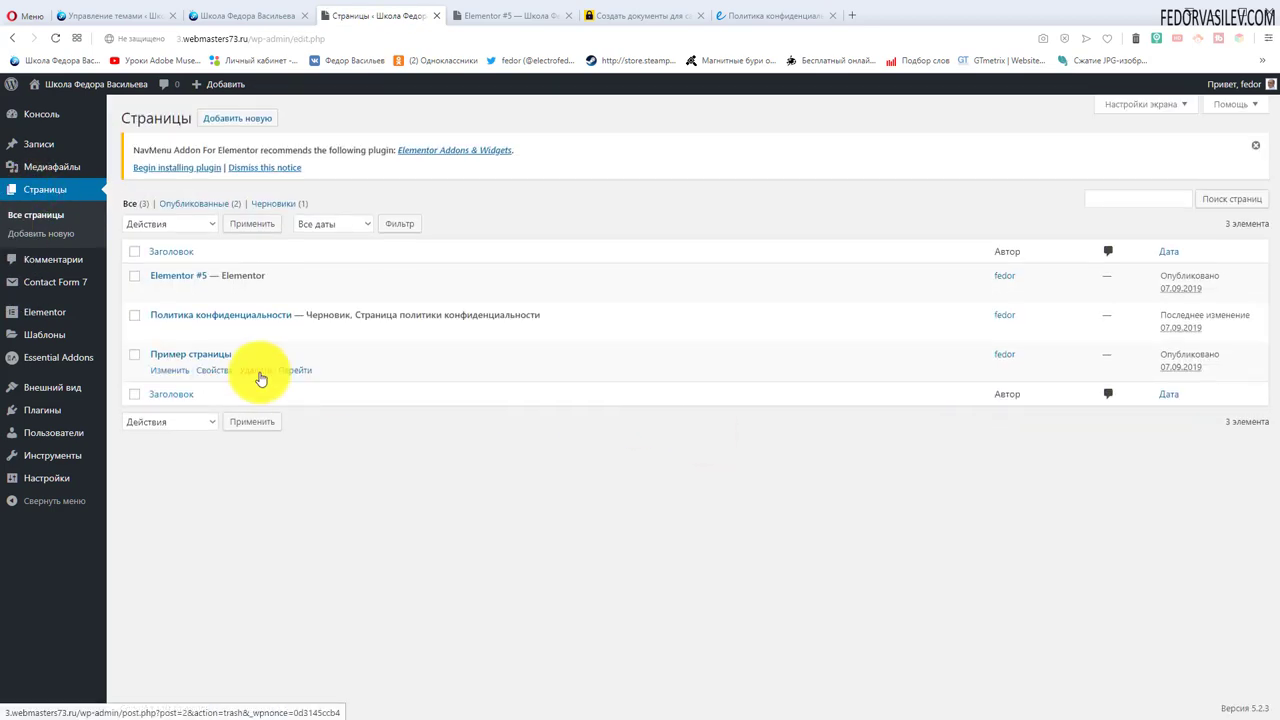
Step: Open "Контактная форма 1" from the Contact Form 7 forms for editing
left_click(270, 20)
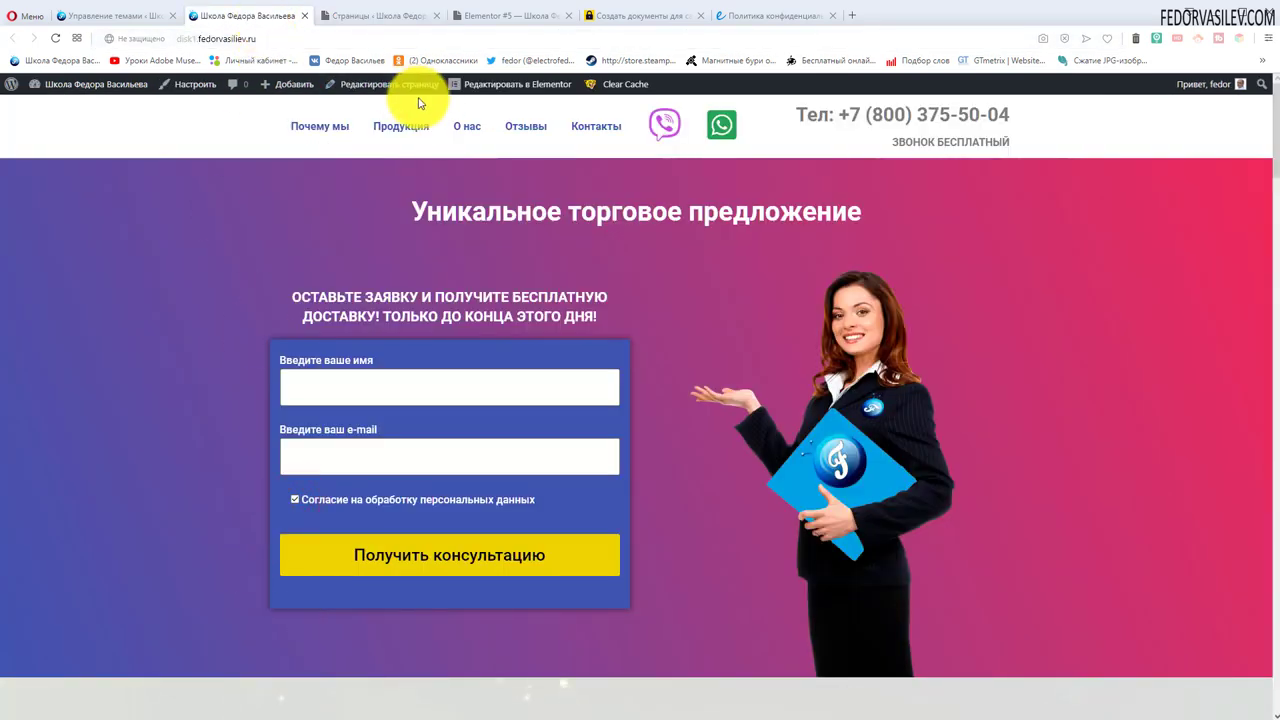
left_click(400, 20)
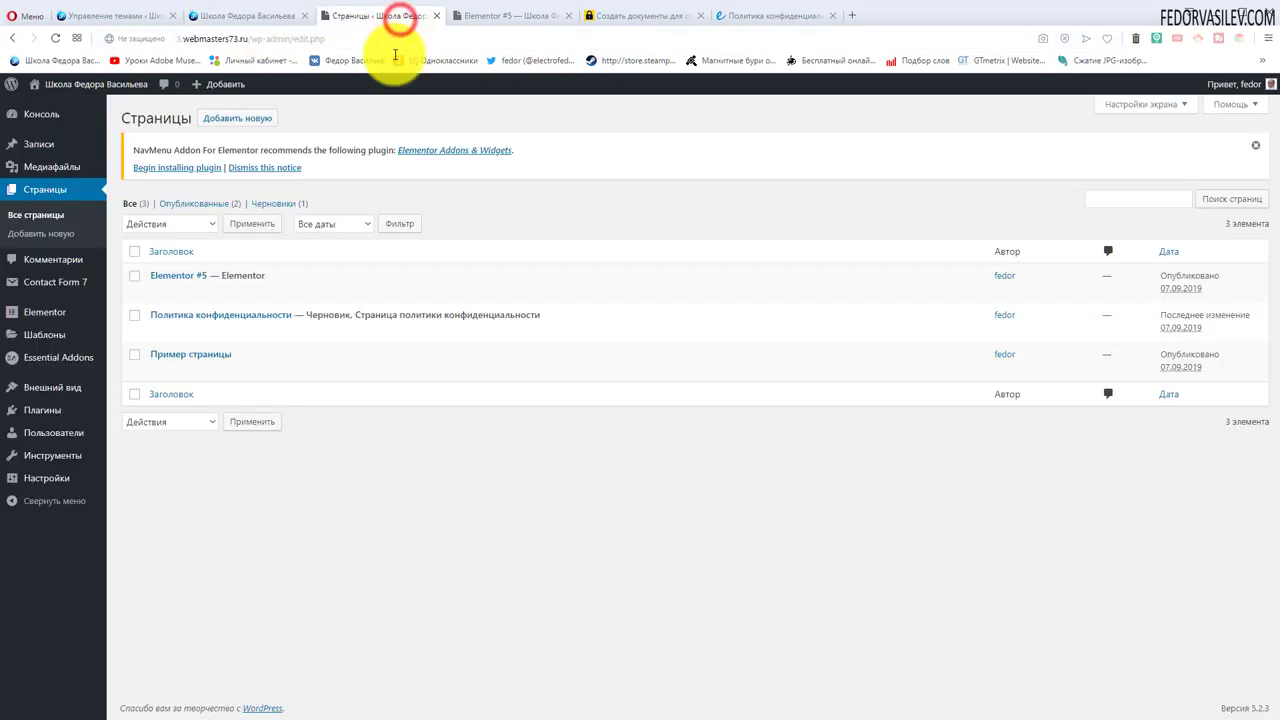
left_click(40, 288)
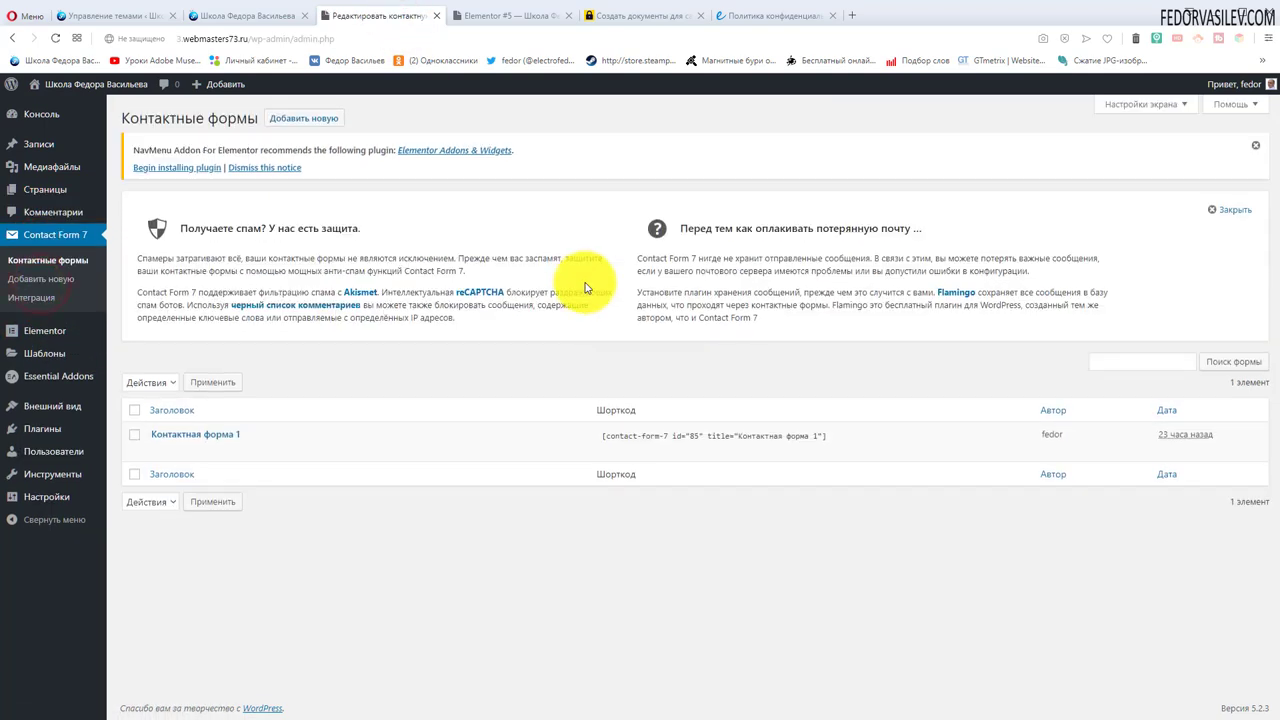
left_click(218, 435)
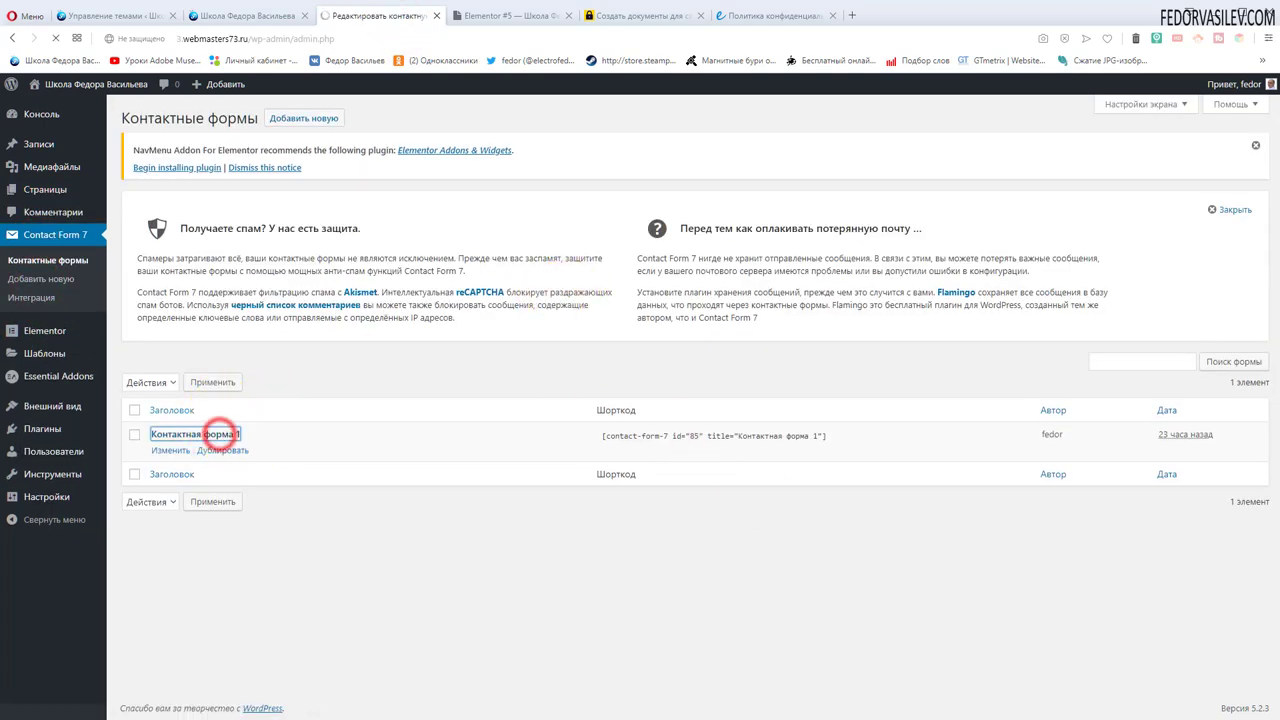
Step: Check the personal data consent checkbox in the finished sample site's form, and return to the contact form editor
key("ctrl+shift+Tab")
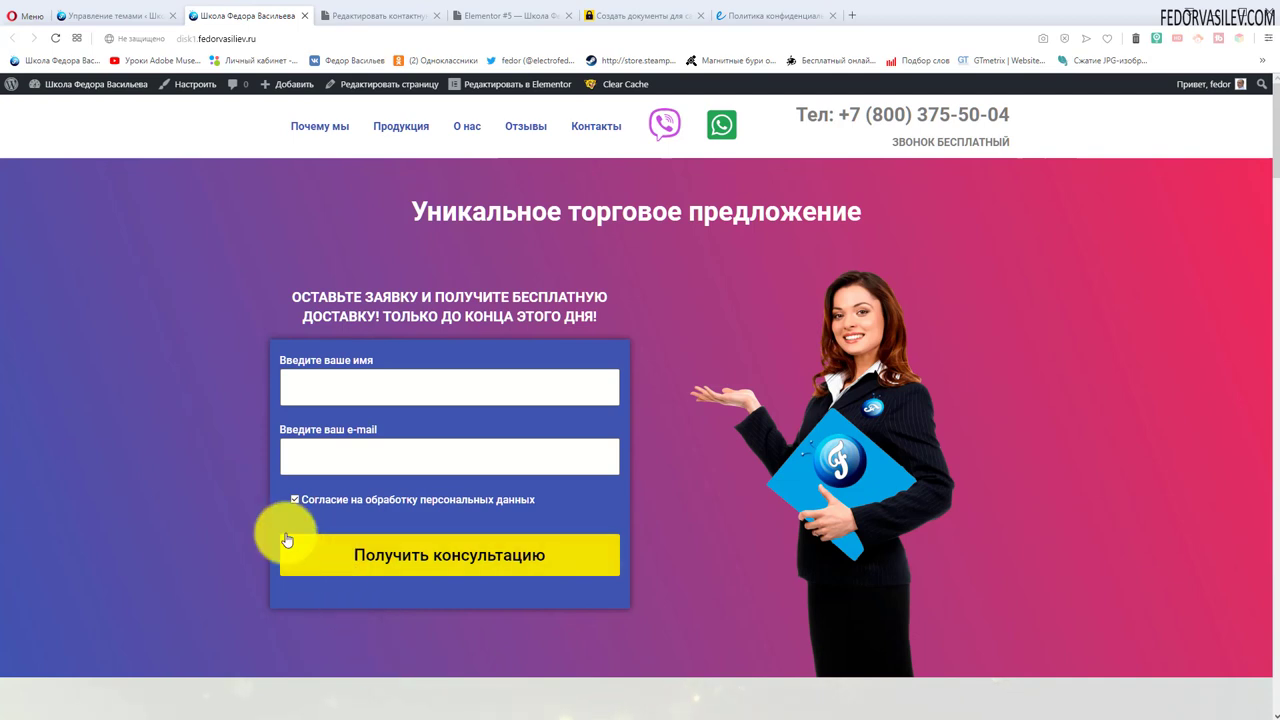
left_click(296, 500)
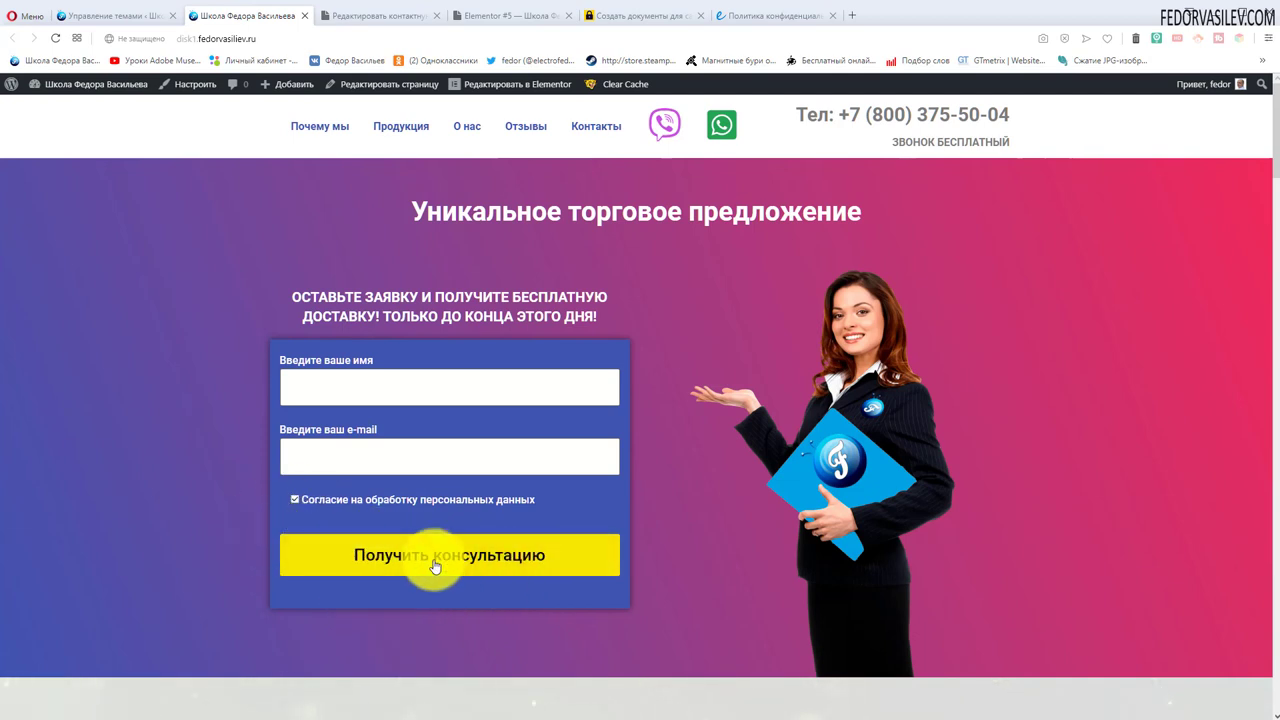
left_click(363, 17)
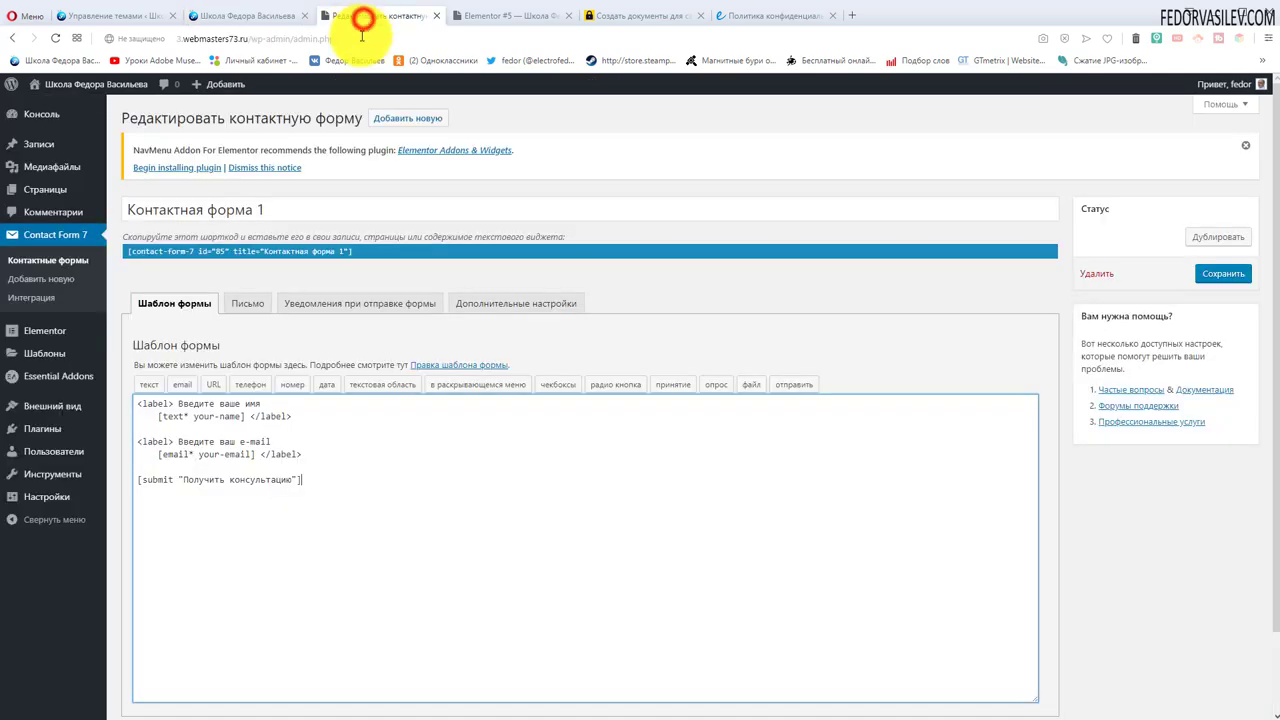
Step: Insert an optional acceptance tag with the condition "Согласие на обработку персональных данных" into the form template
left_click(306, 455)
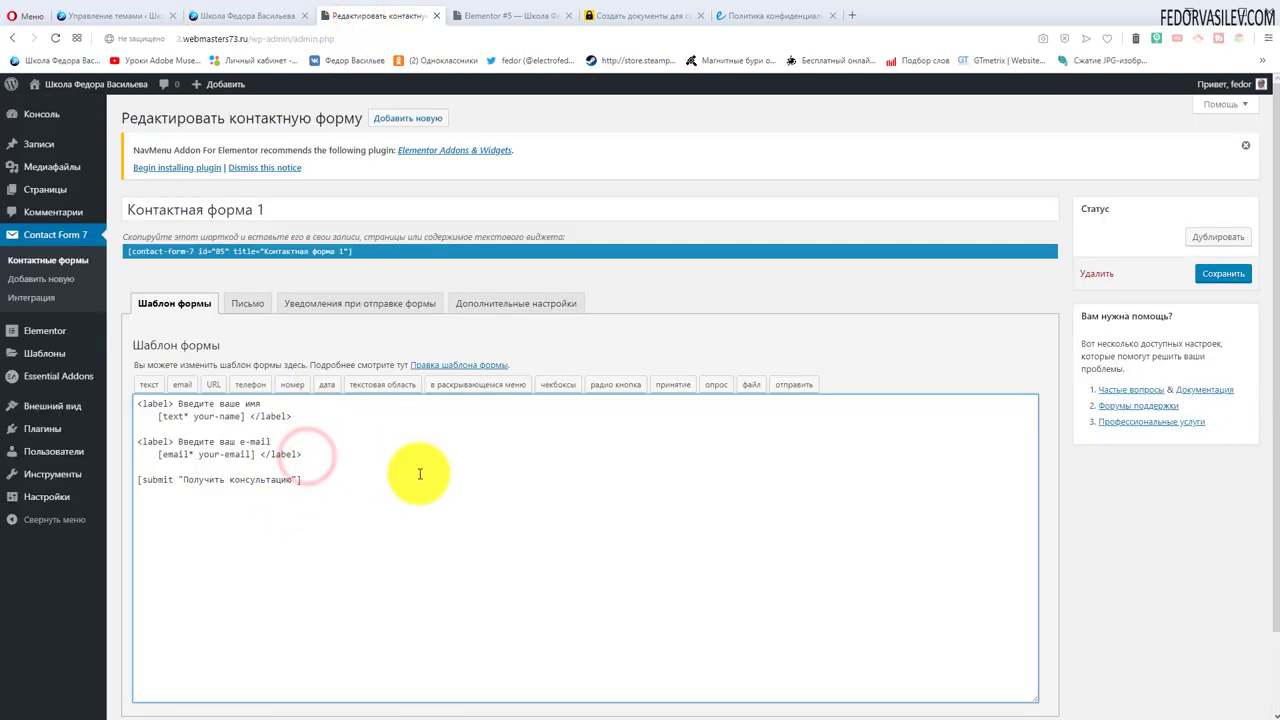
left_click(674, 390)
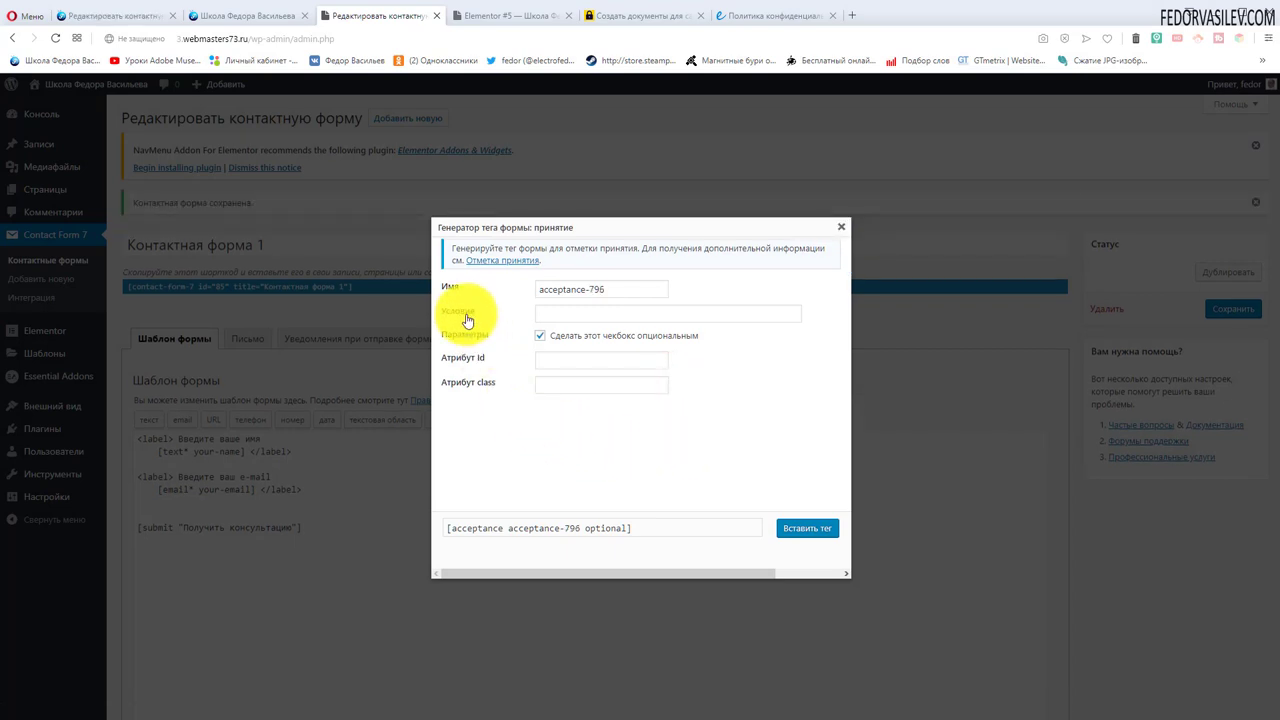
right_click(543, 314)
left_click(563, 406)
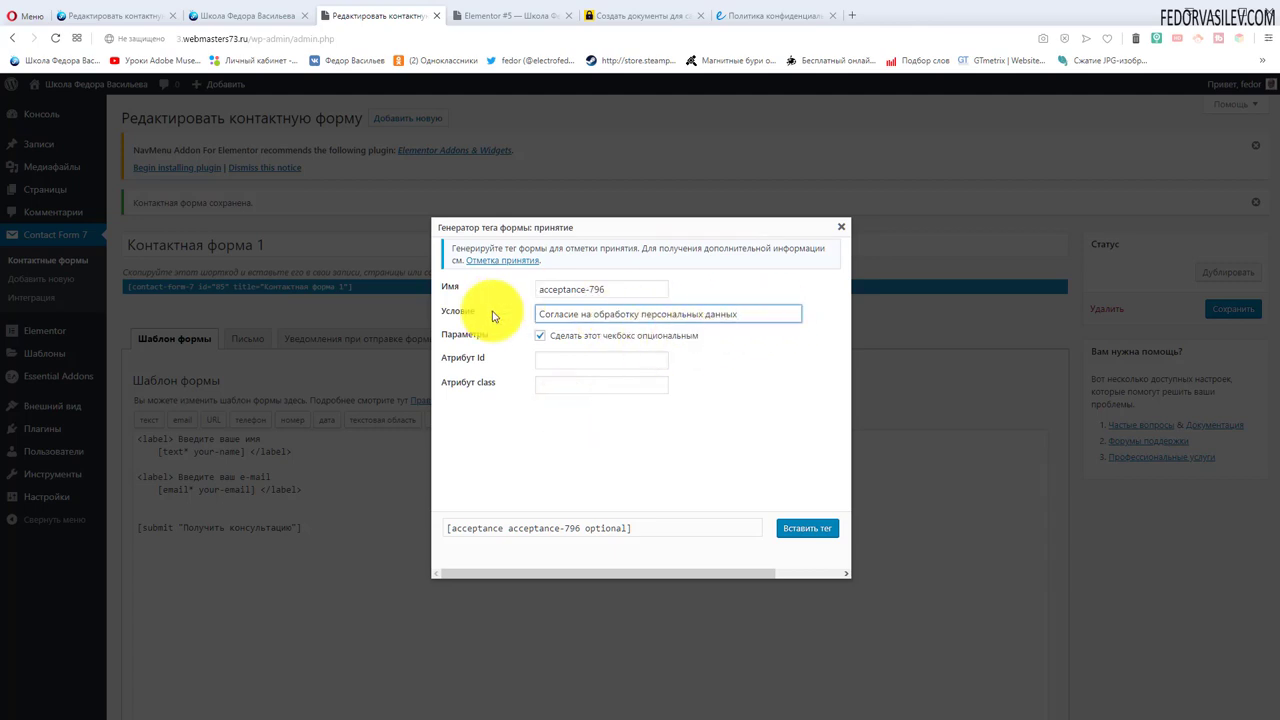
left_click(800, 529)
Step: Move the acceptance tag from the name label to the empty line above the submit tag
left_click_drag(745, 440, 262, 440)
right_click(262, 440)
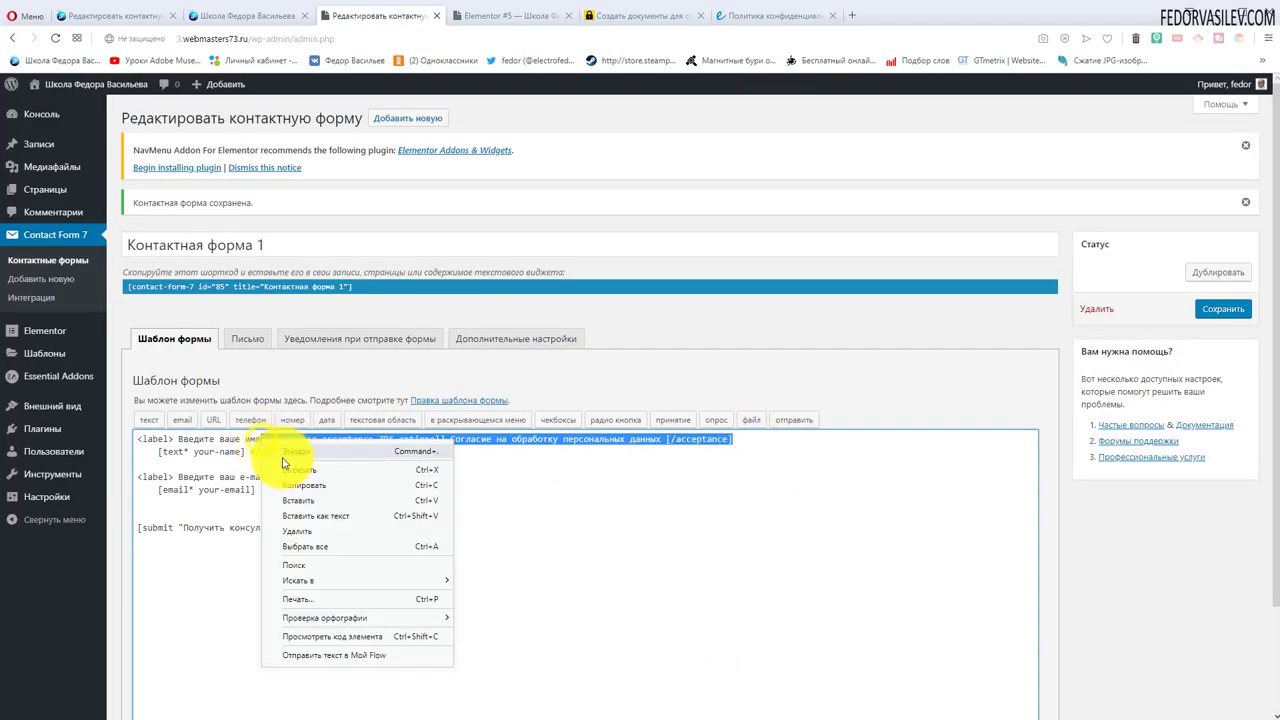
left_click(290, 467)
right_click(200, 512)
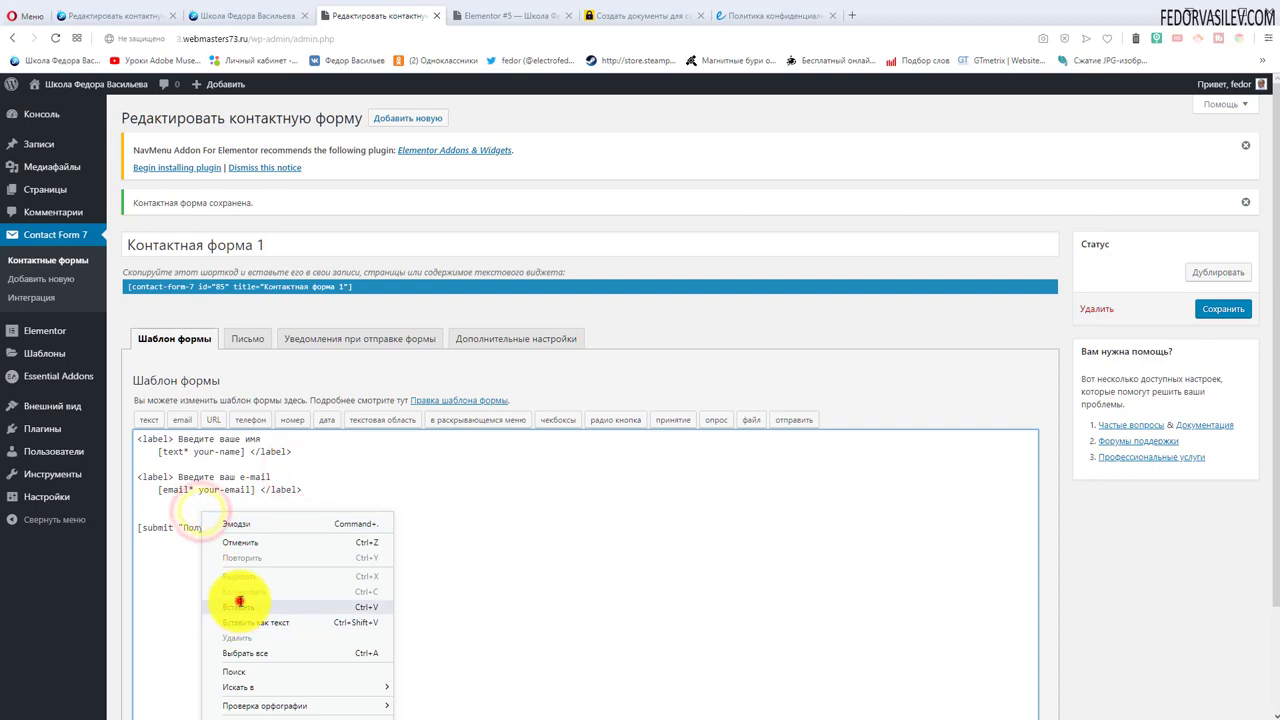
left_click(238, 607)
Step: Save the contact form and reload the site's front page to show the updated form
left_click_drag(538, 517, 332, 514)
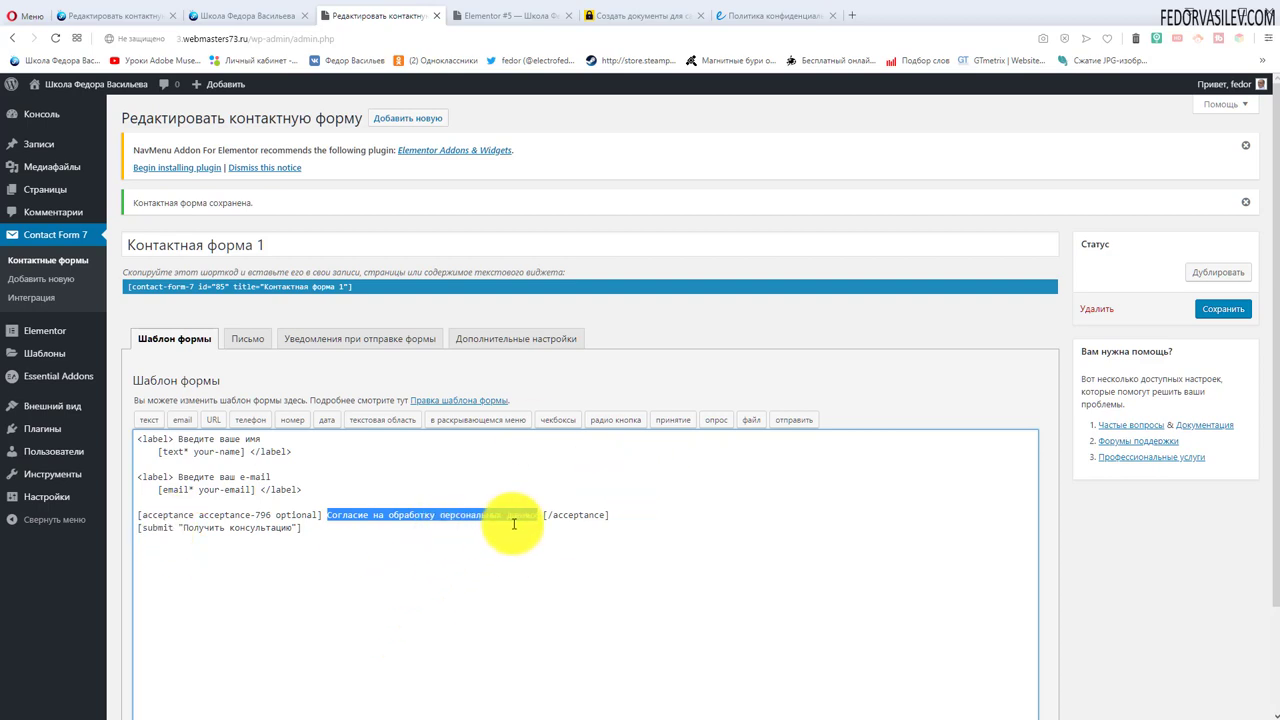
left_click_drag(536, 514, 328, 514)
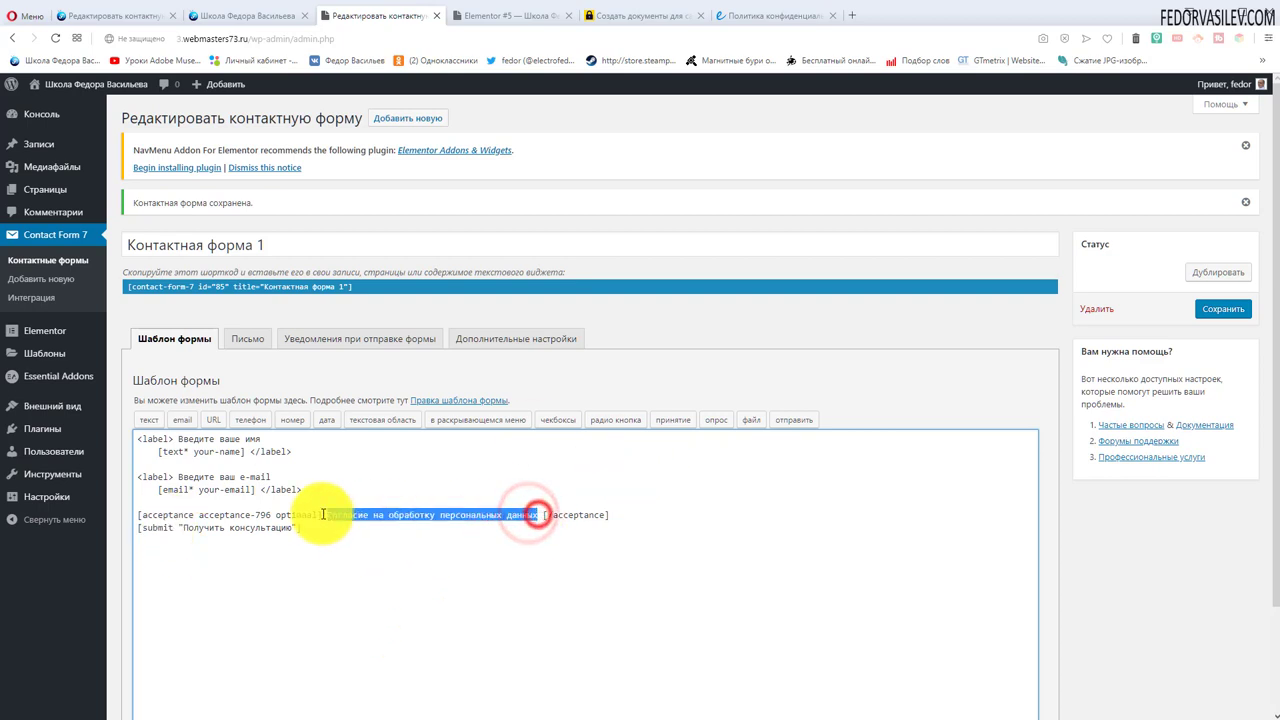
left_click(1225, 308)
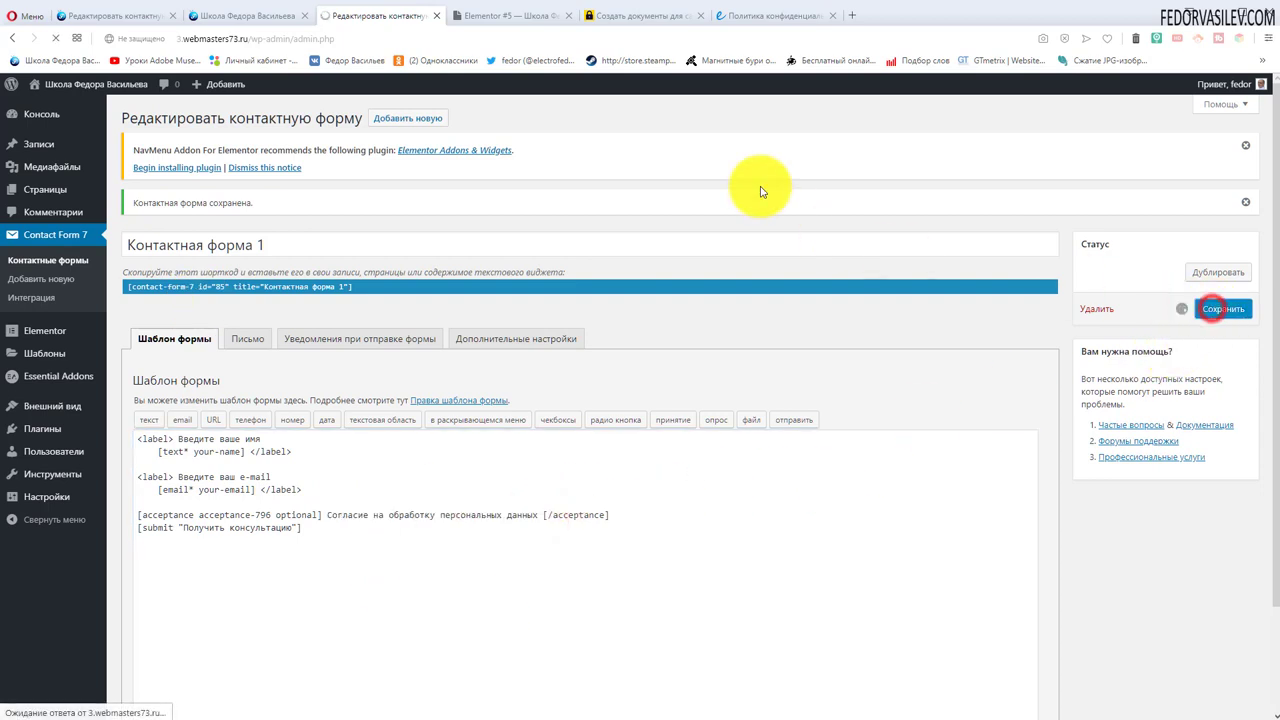
left_click(500, 18)
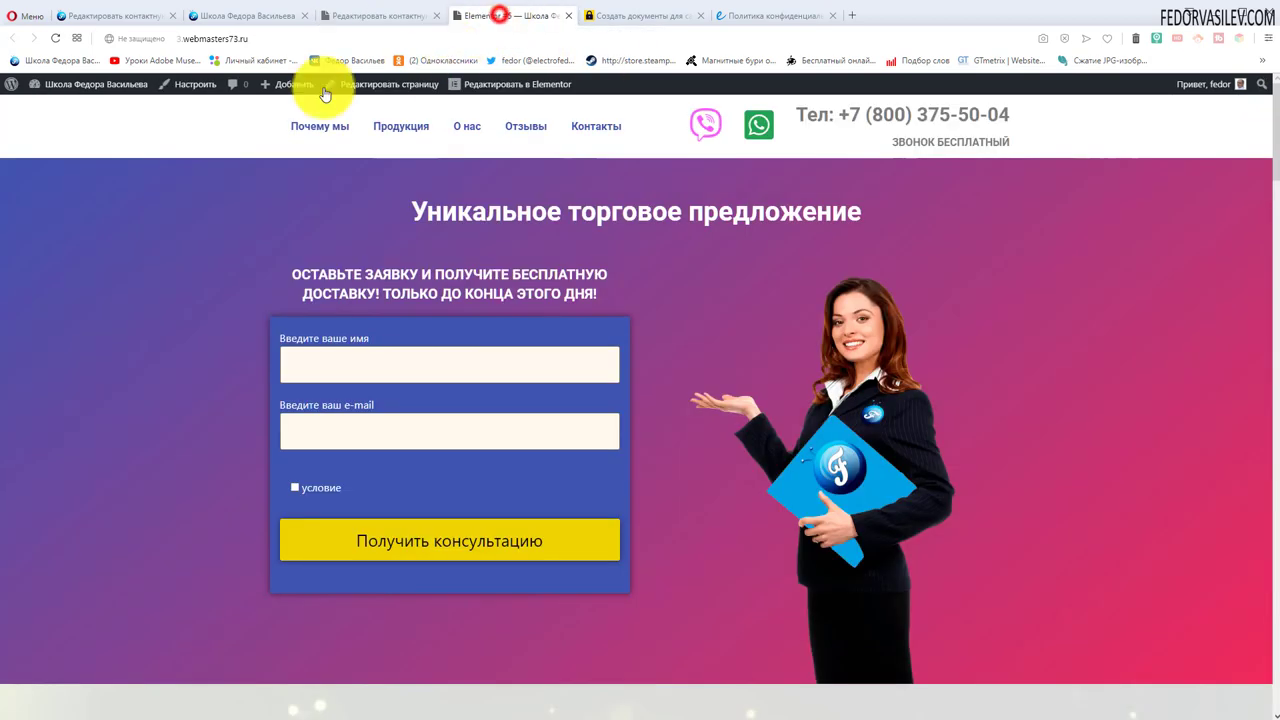
left_click(55, 38)
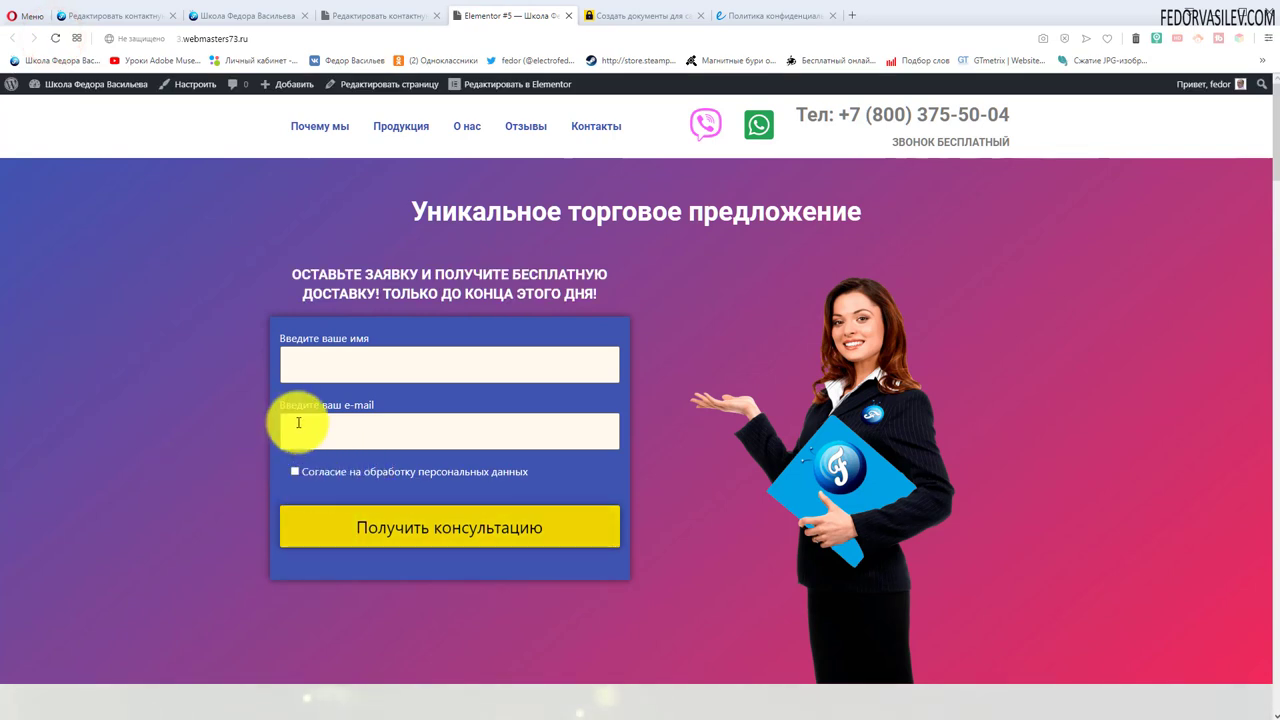
Step: Fill in the front-page form with the test name "aaa" and the contact's e-mail
left_click(309, 363)
left_click(313, 363)
type("aaa")
left_click(362, 431)
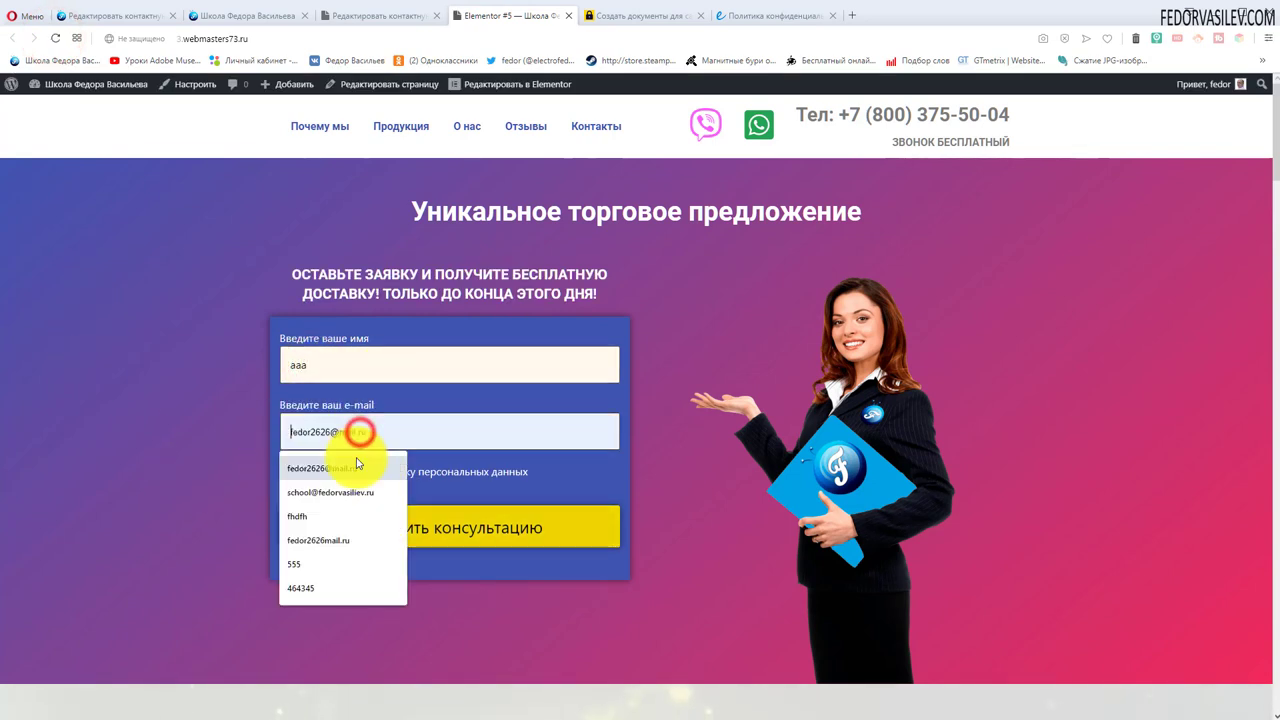
left_click(357, 463)
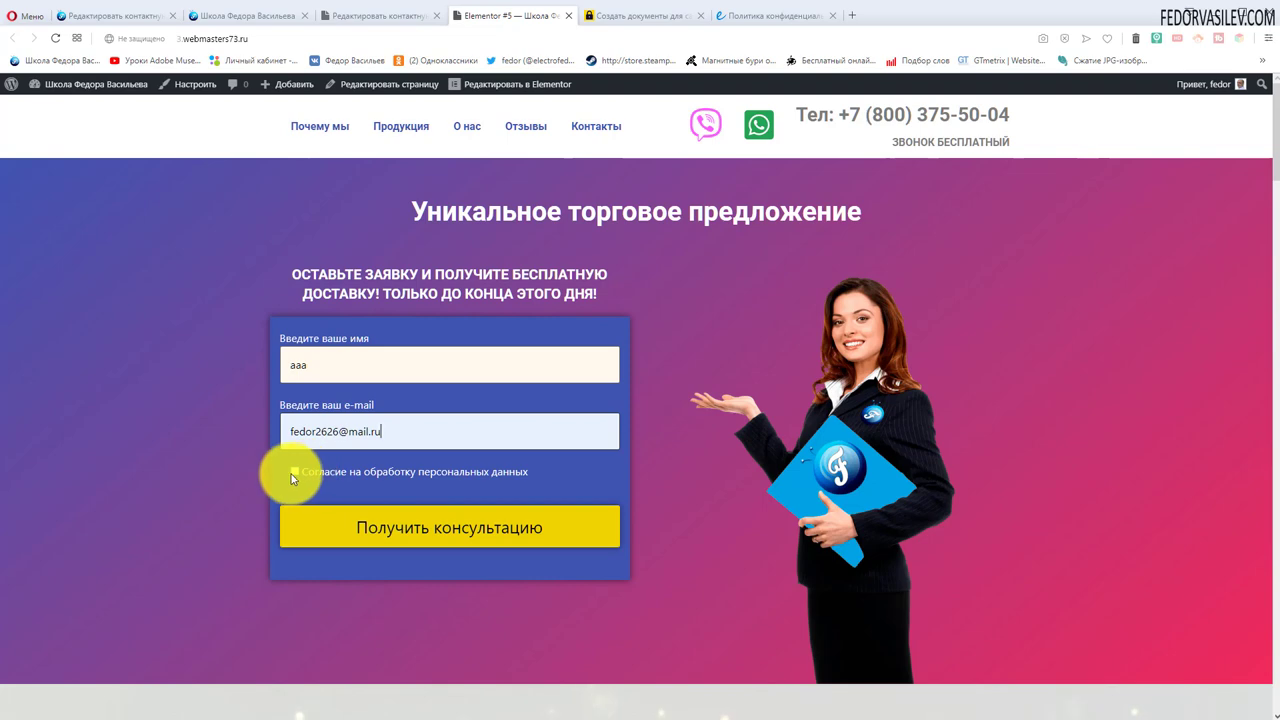
Step: Return to the contact form editor and cut the whole acceptance tag line from the form template
left_click(383, 16)
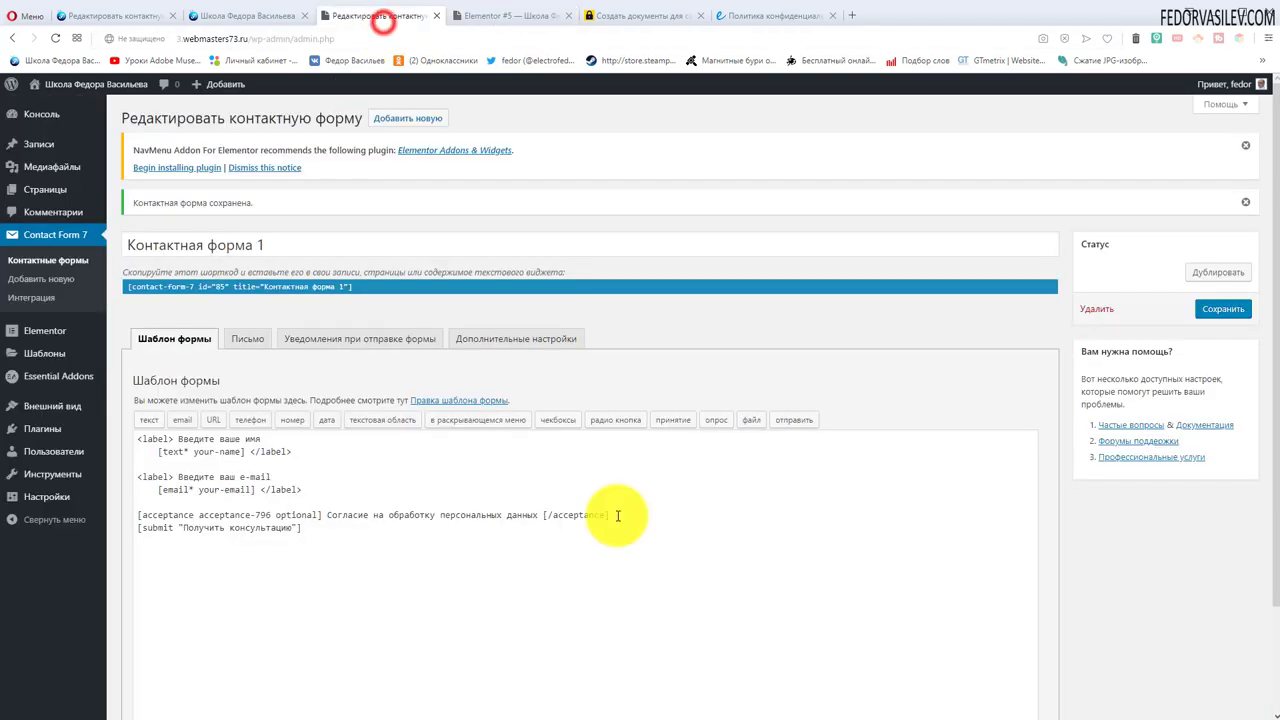
left_click_drag(610, 515, 138, 518)
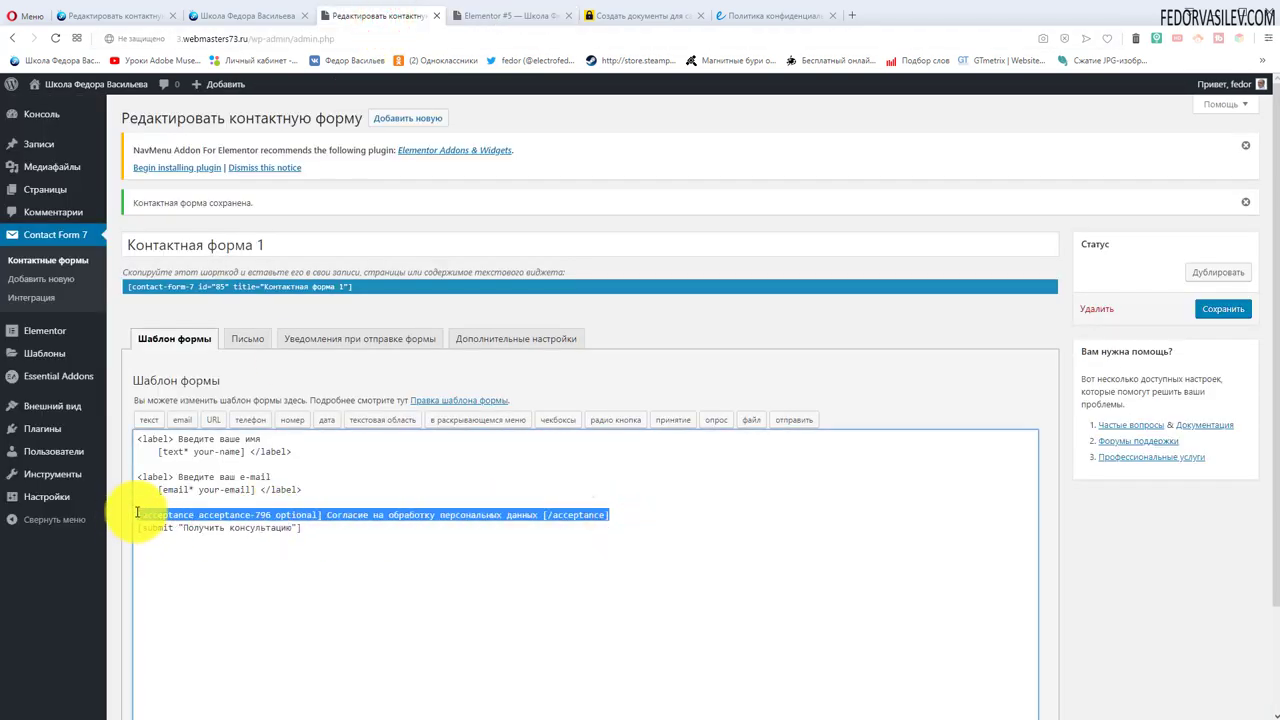
key("ctrl+x")
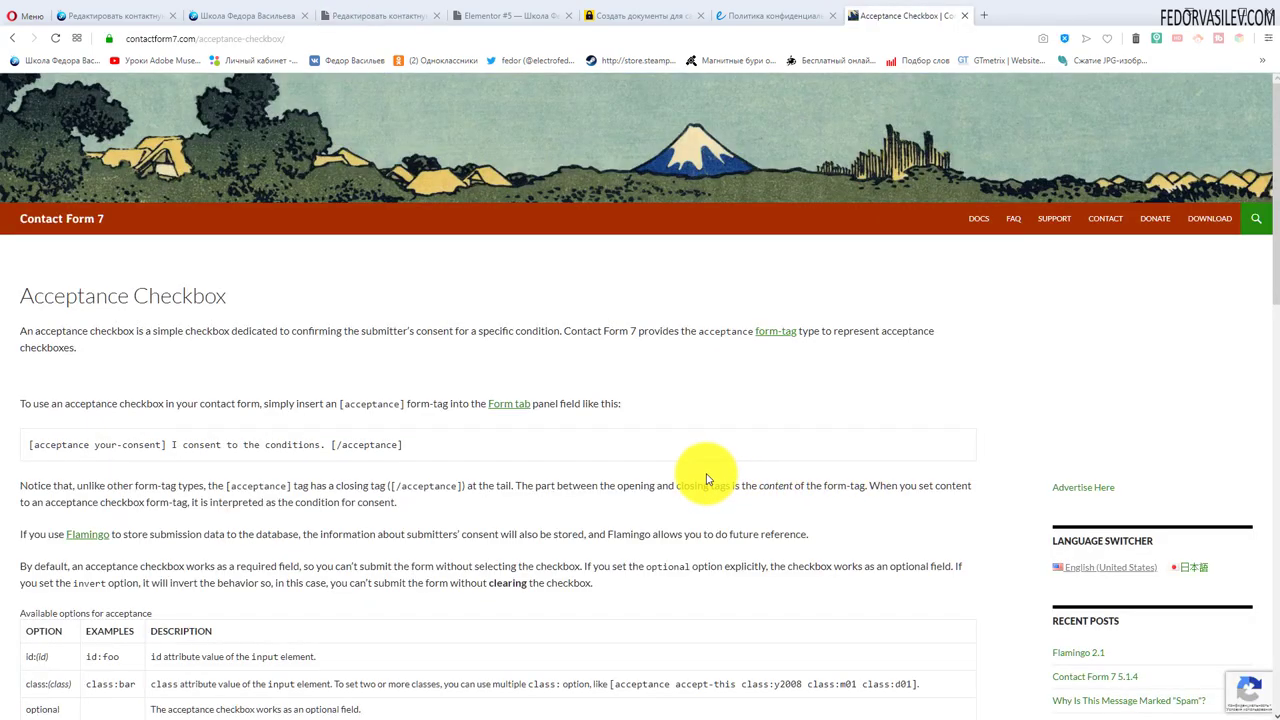
Step: Copy the default example "[acceptance accept-this-1] Check here if you accept these terms. [/acceptance]" from the Acceptance Checkbox documentation's demo source
left_click(160, 40)
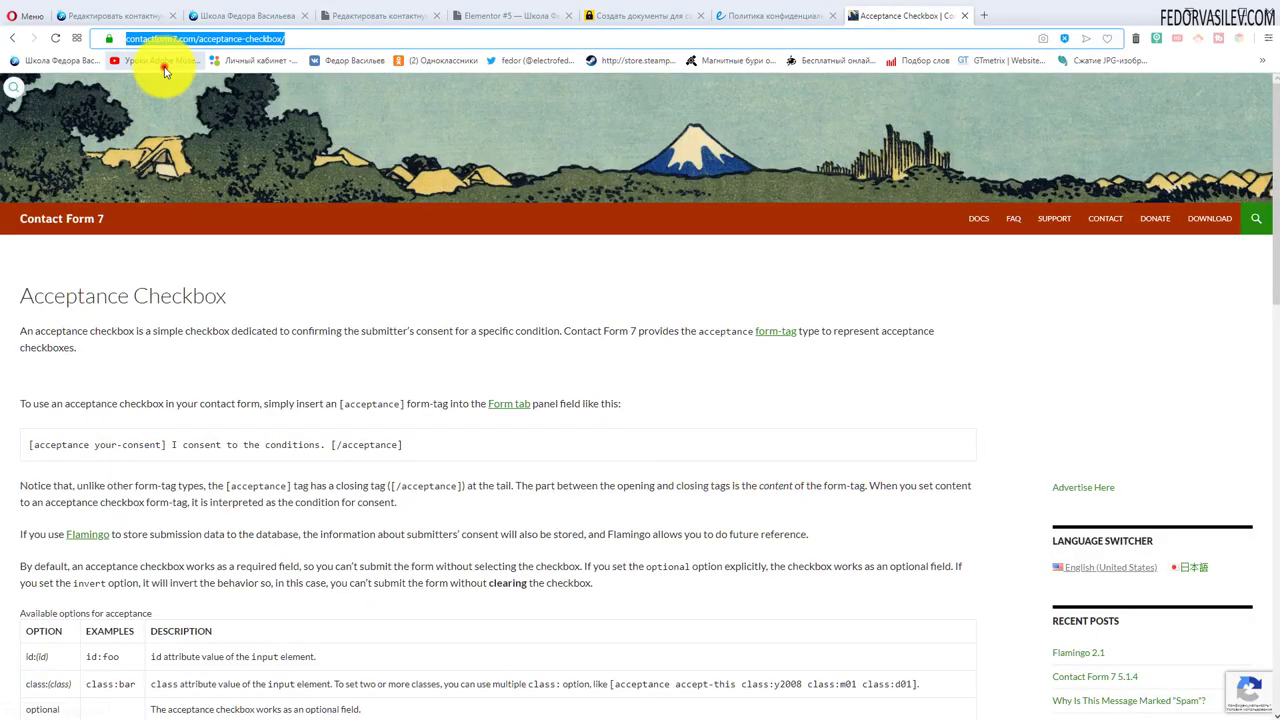
left_click_drag(314, 34, 49, 34)
scroll(420, 155, "down", 3)
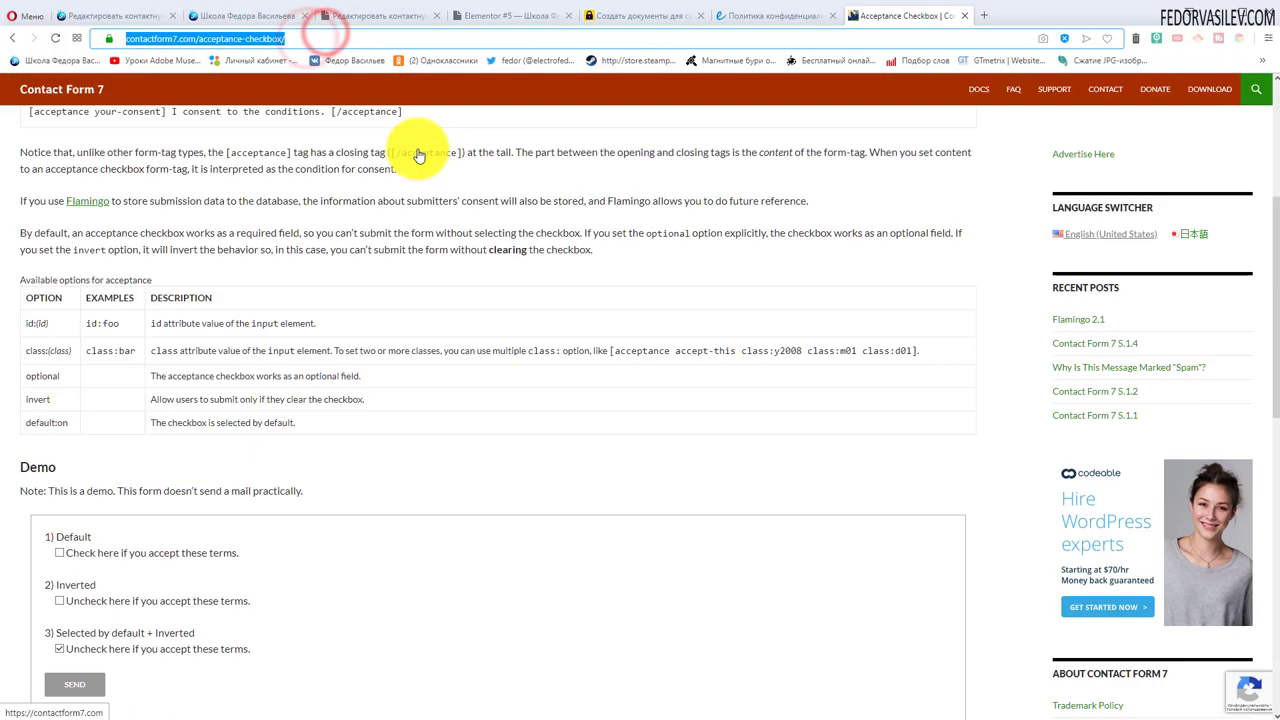
scroll(420, 150, "down", 2)
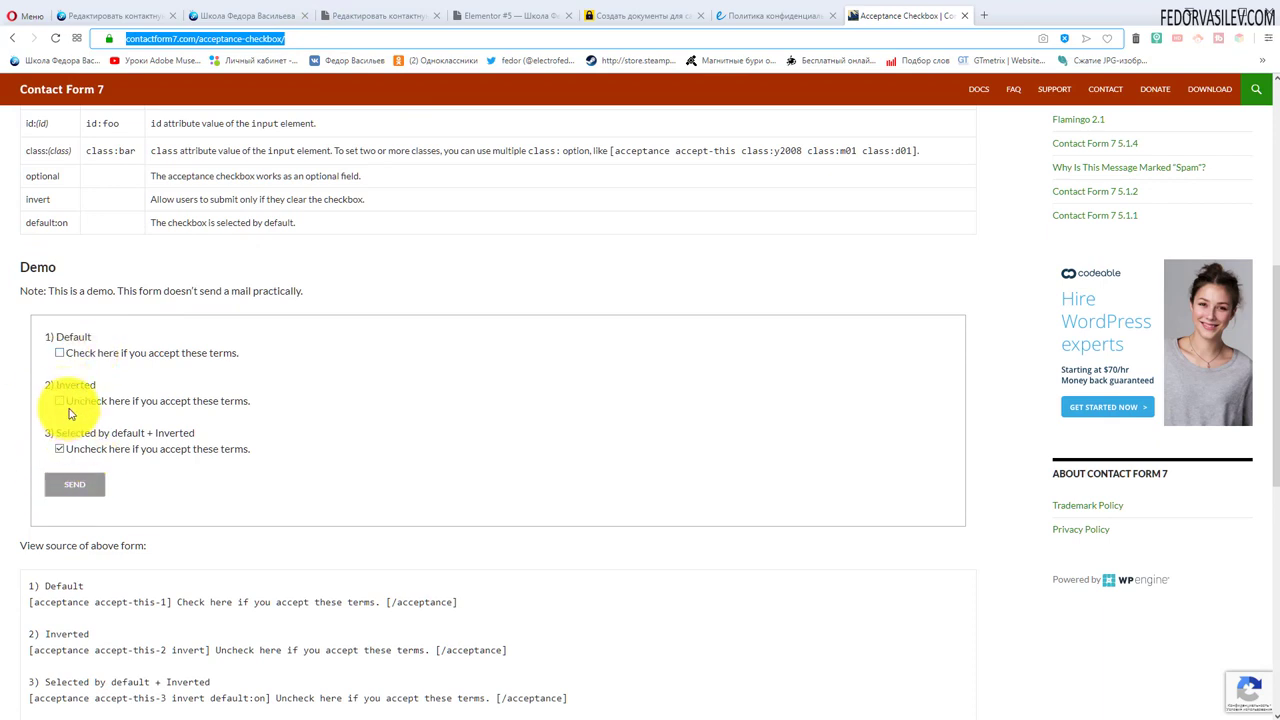
scroll(274, 386, "down", 2)
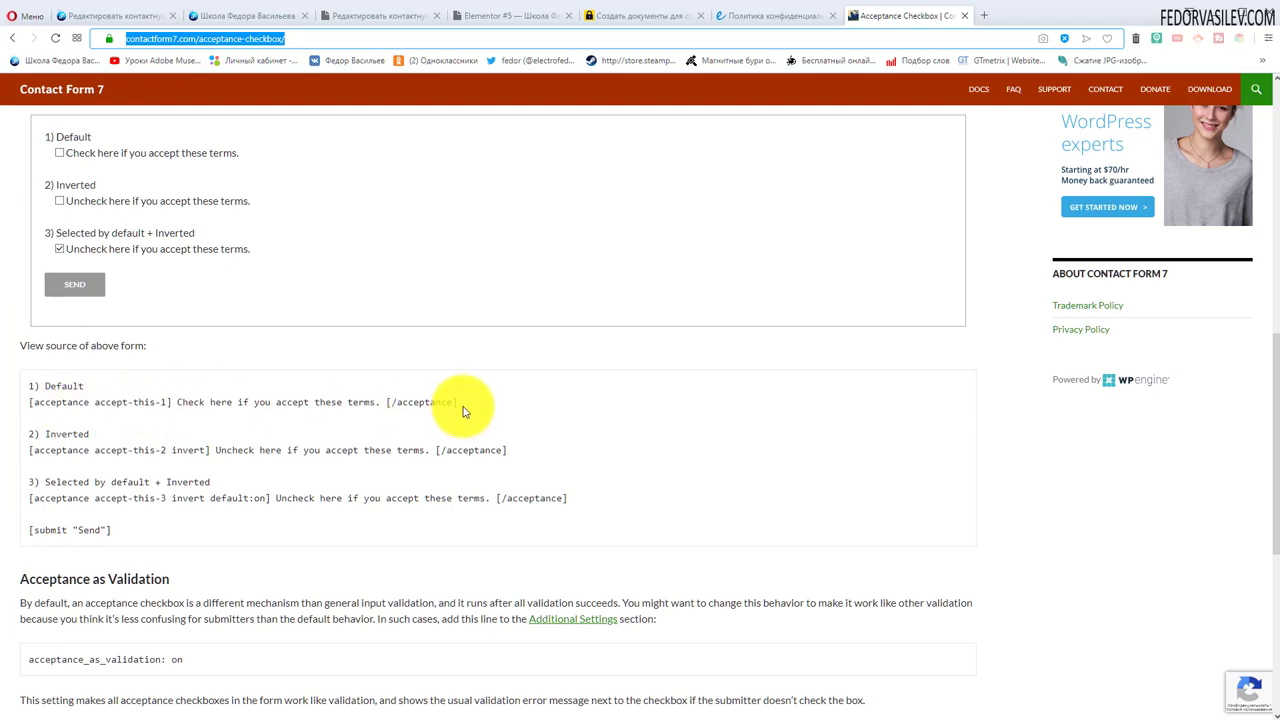
left_click_drag(460, 402, 29, 414)
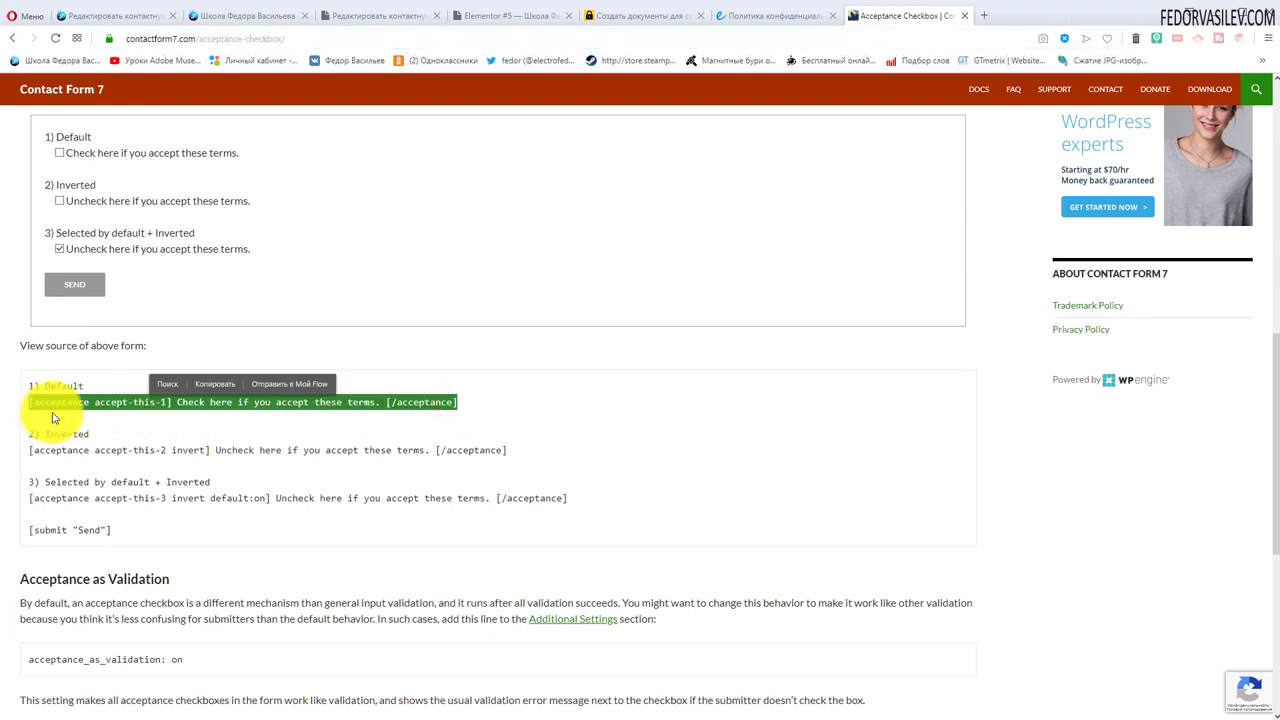
left_click(222, 386)
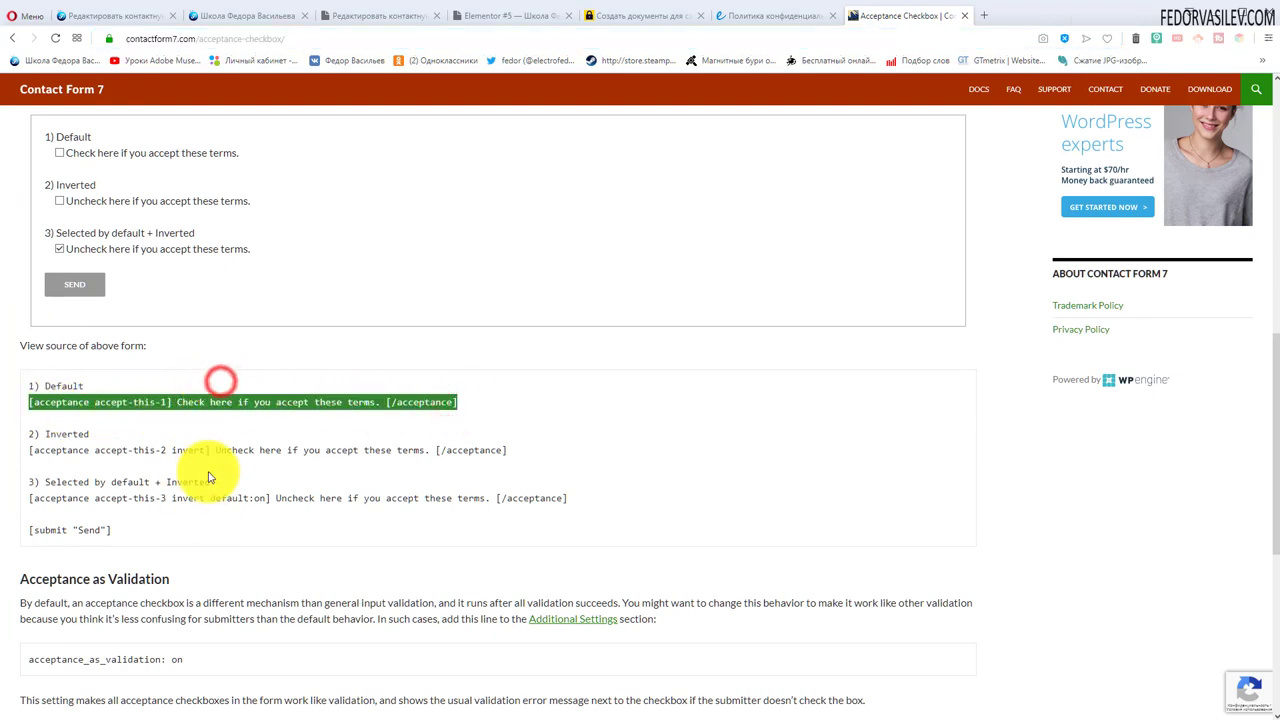
Step: Return to the contact form editor, paste the copied acceptance tag on the line below the e-mail label, and save the form
left_click(231, 20)
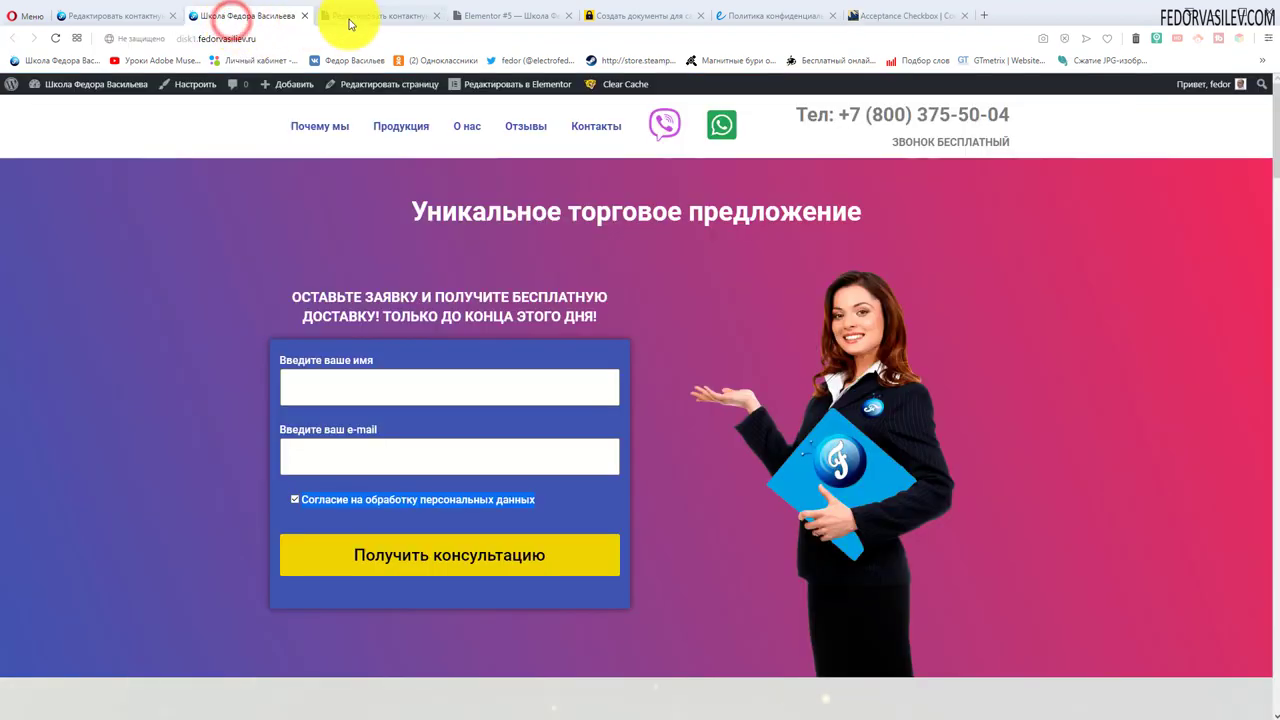
left_click(380, 16)
left_click(209, 472)
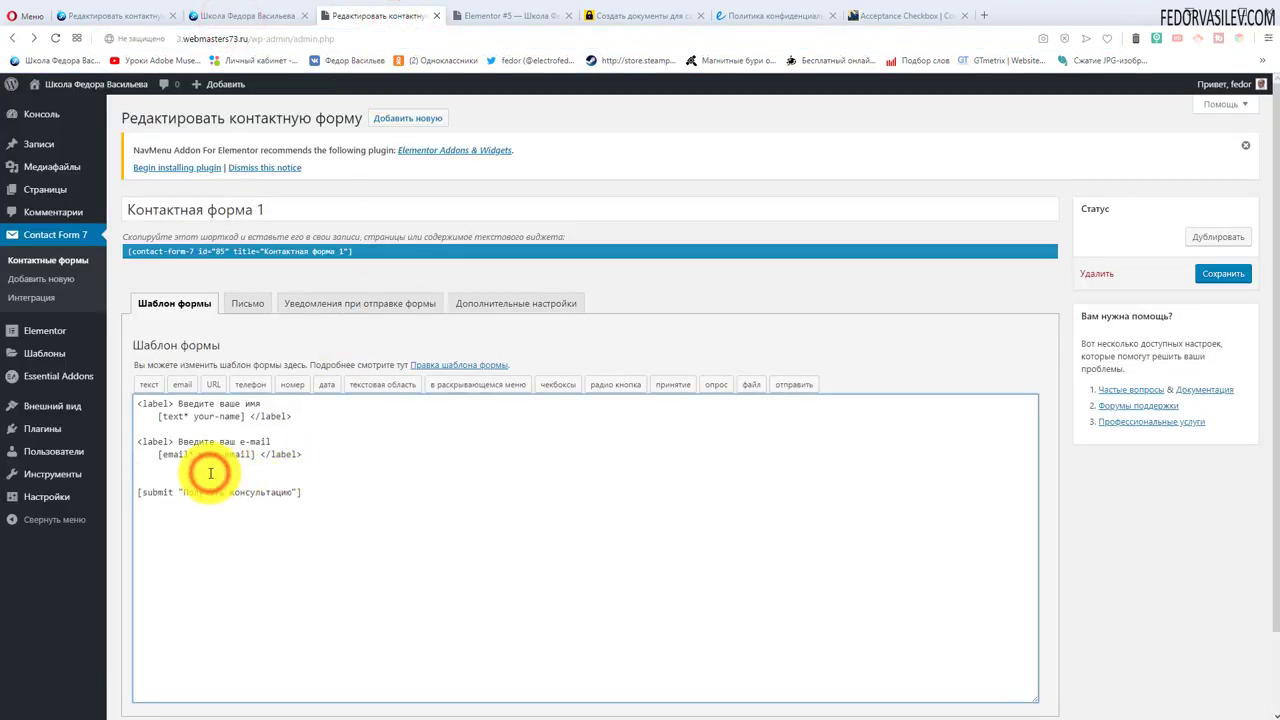
key("ctrl+v")
left_click_drag(276, 467, 455, 469)
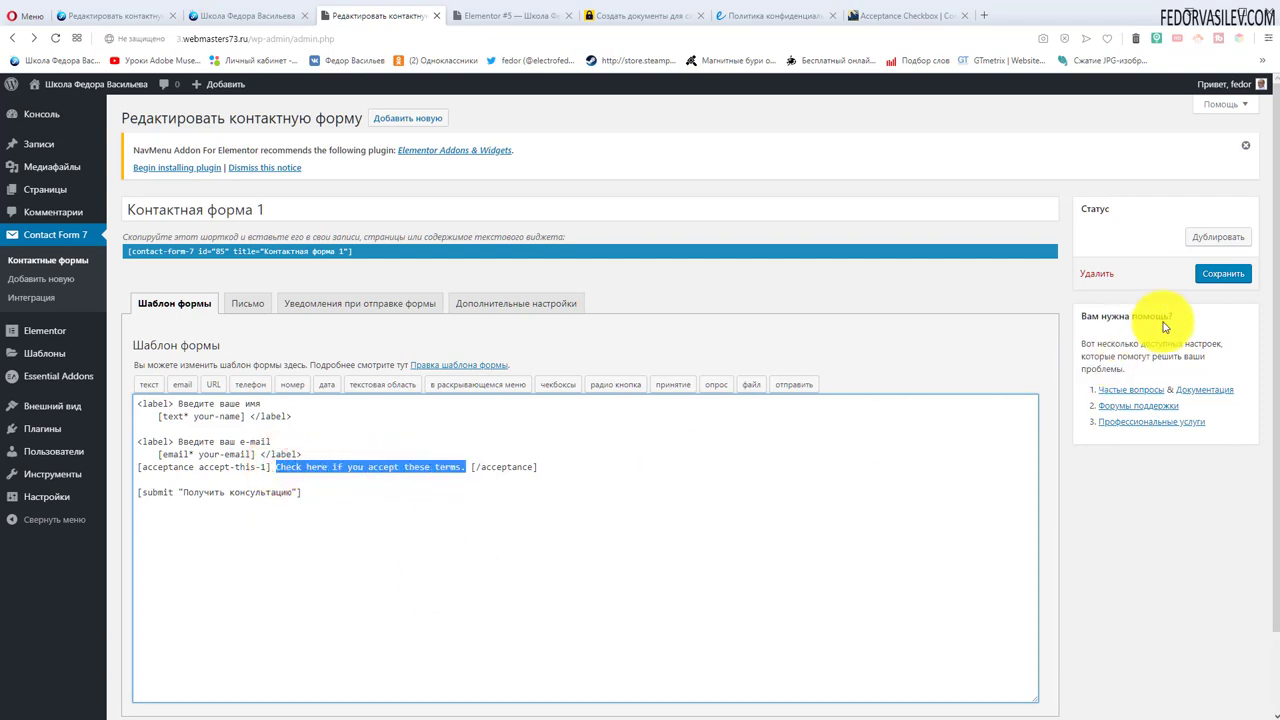
left_click(1210, 275)
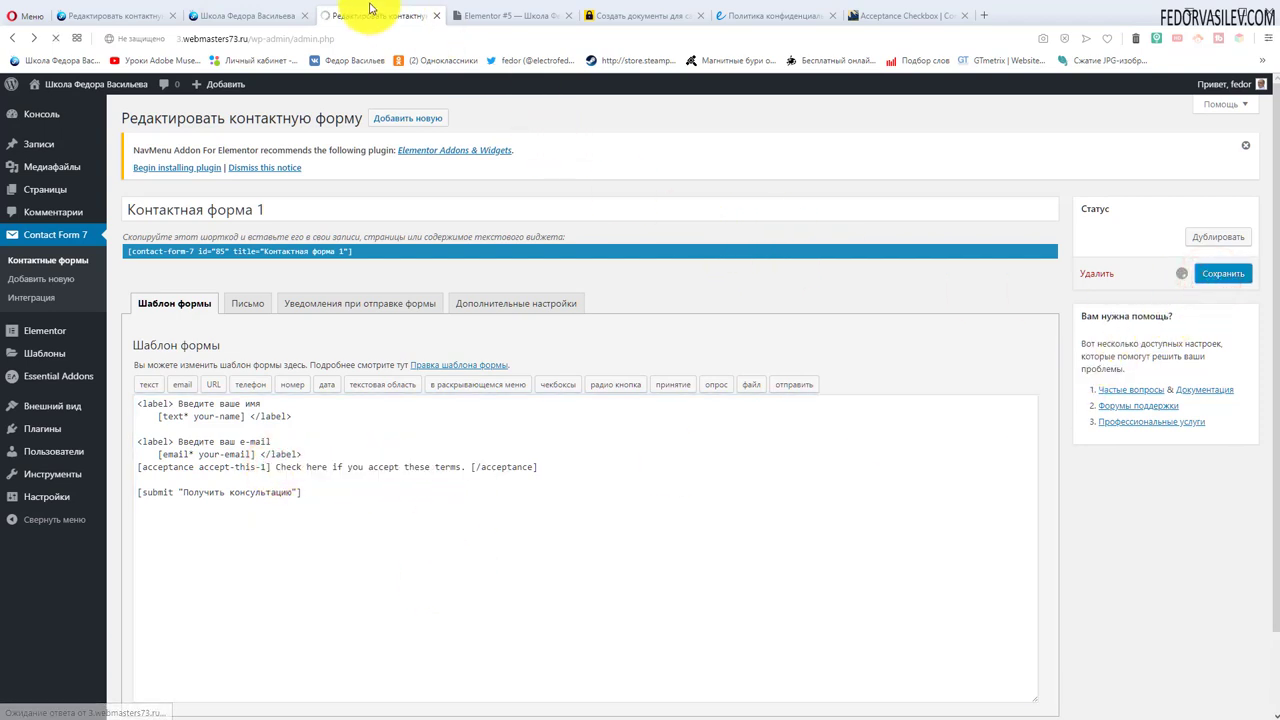
Step: Reload the site's front page and tick the acceptance checkbox in the form
left_click(500, 16)
left_click(54, 39)
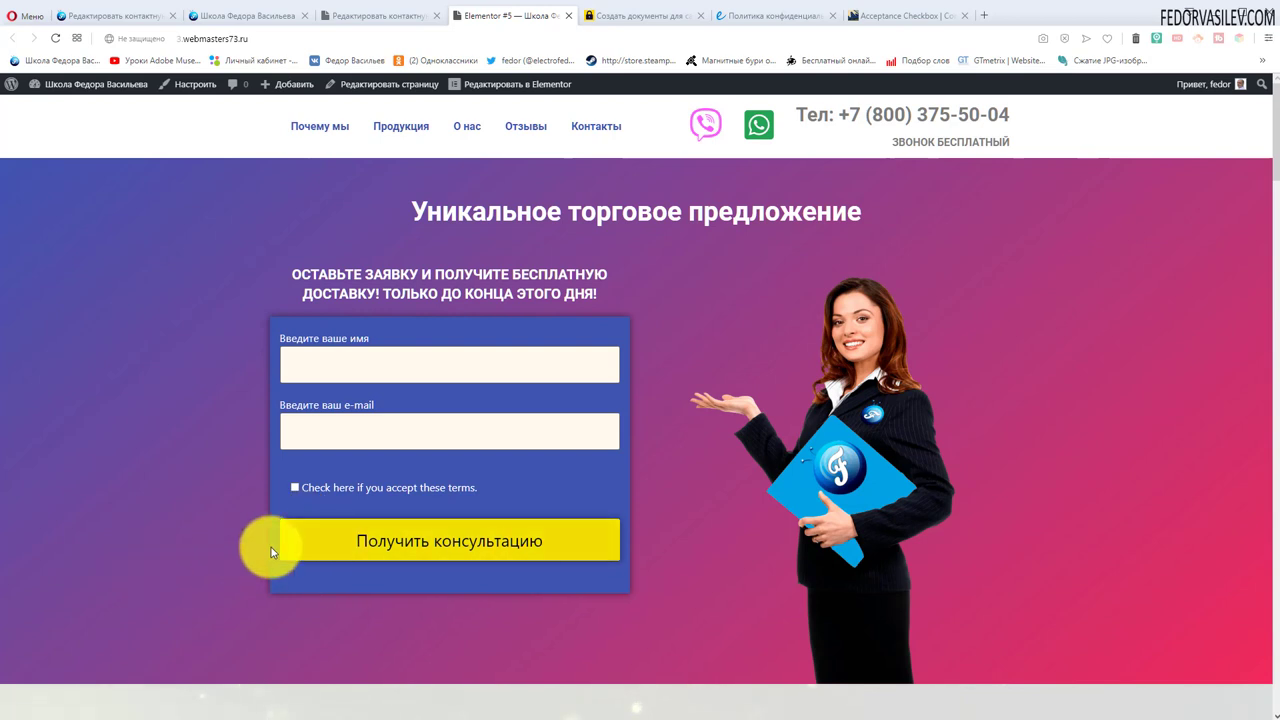
left_click(296, 488)
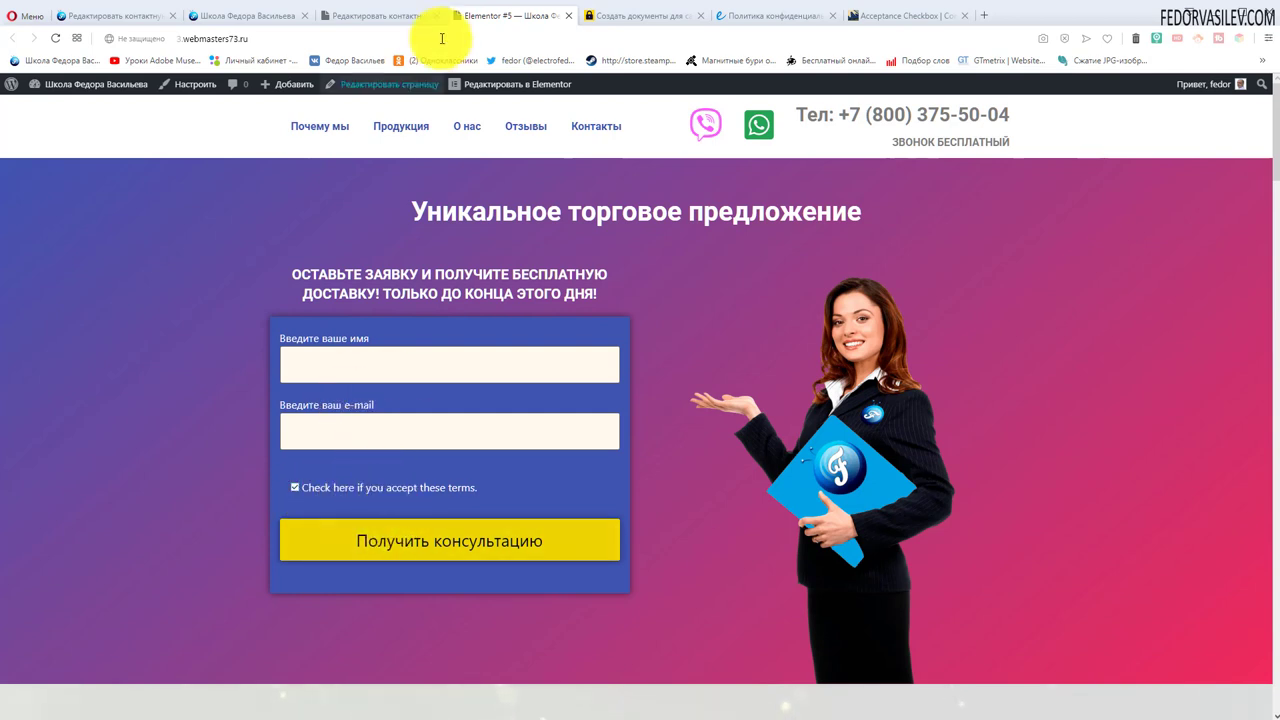
Step: Go back to the WordPress dashboard and open the post "Привет, мир!" for editing
left_click(405, 16)
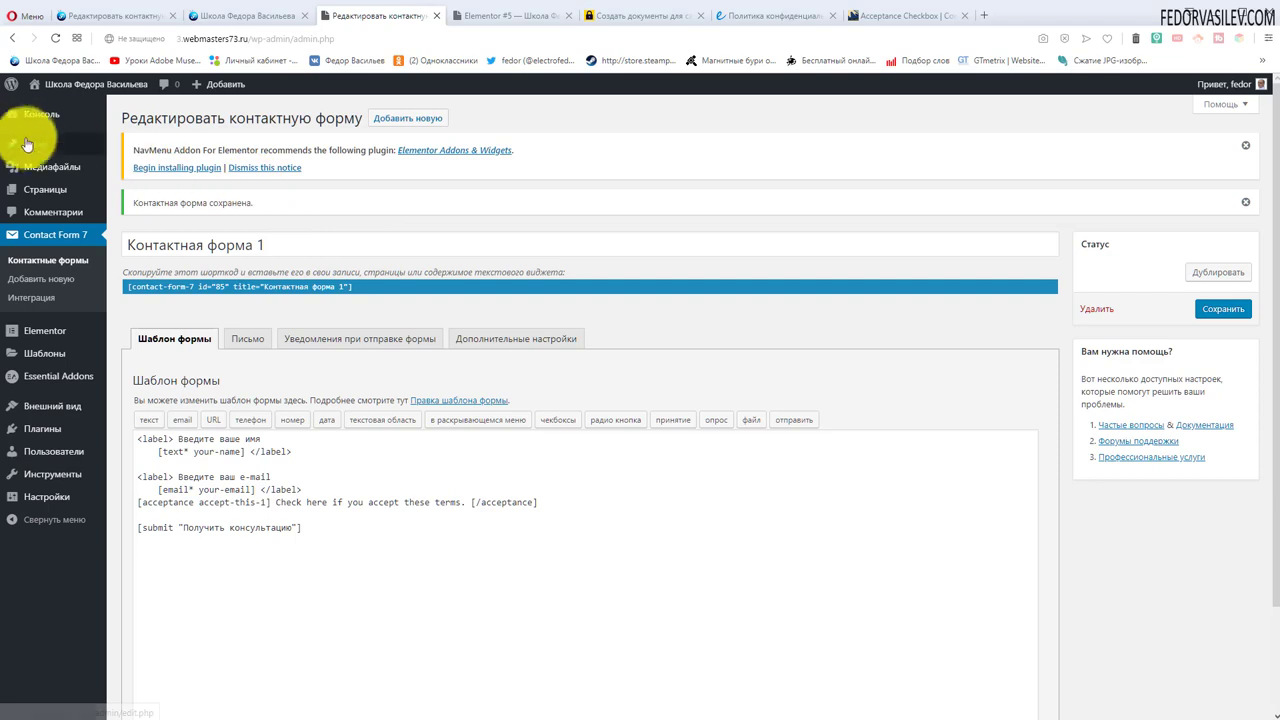
mouse_move(40, 150)
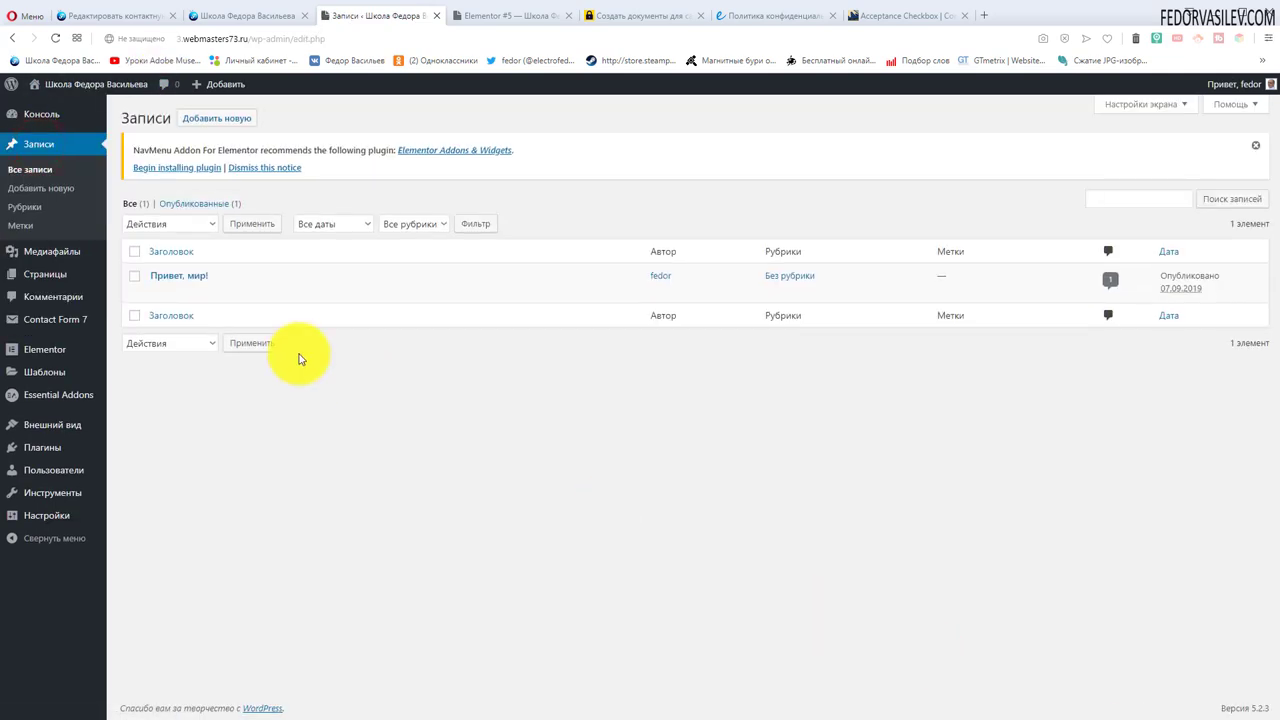
left_click(195, 279)
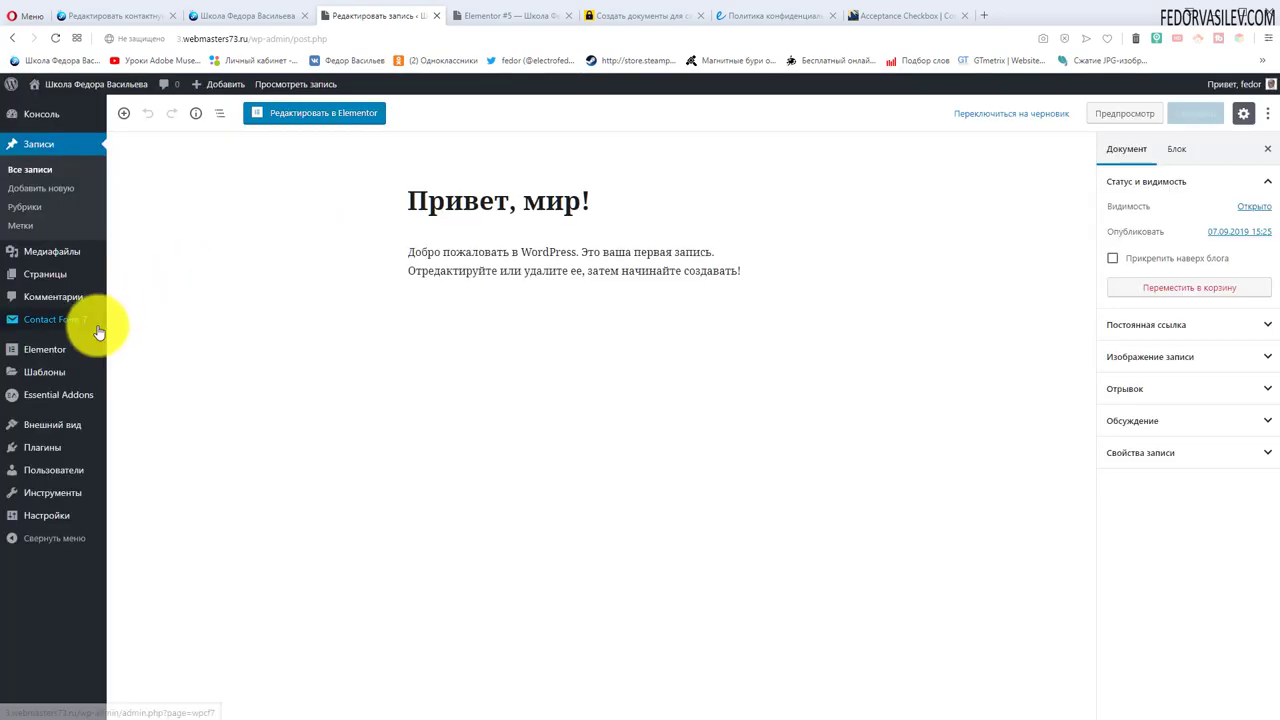
Step: Replace the post's welcome paragraph with the copied linked text "Согласие на обработку персональных данных"
left_click(498, 266)
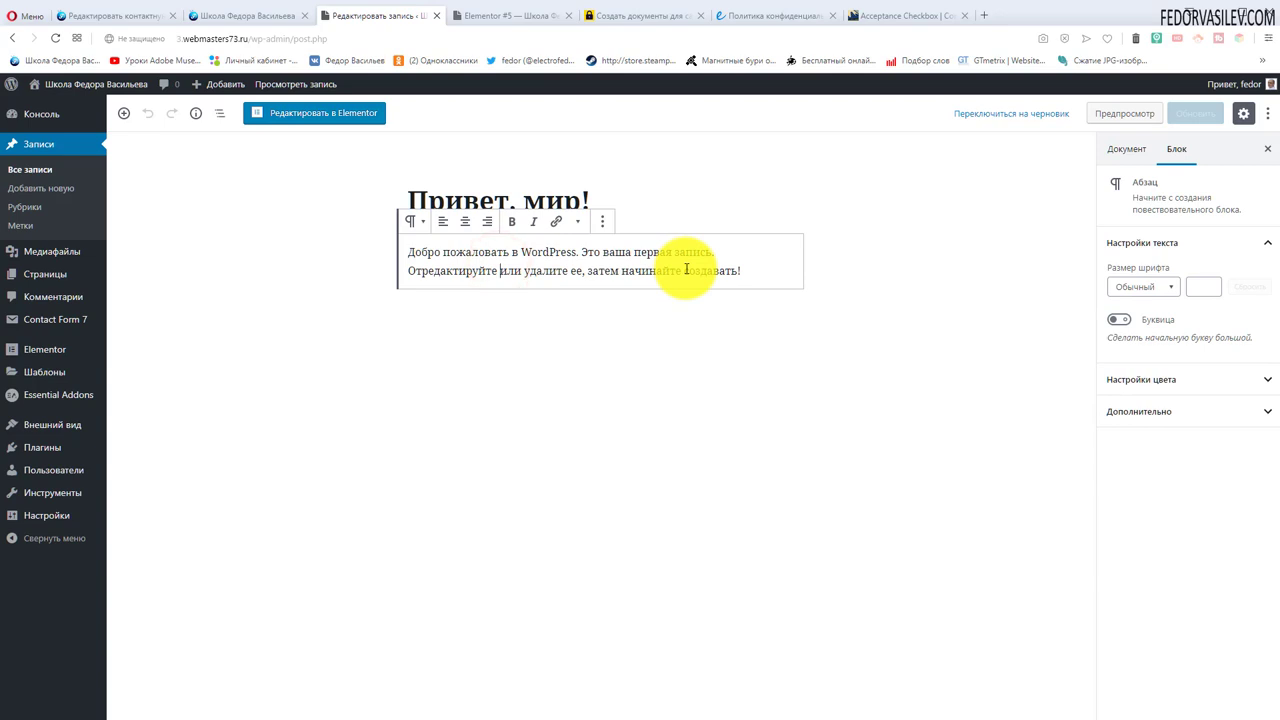
left_click_drag(741, 270, 427, 254)
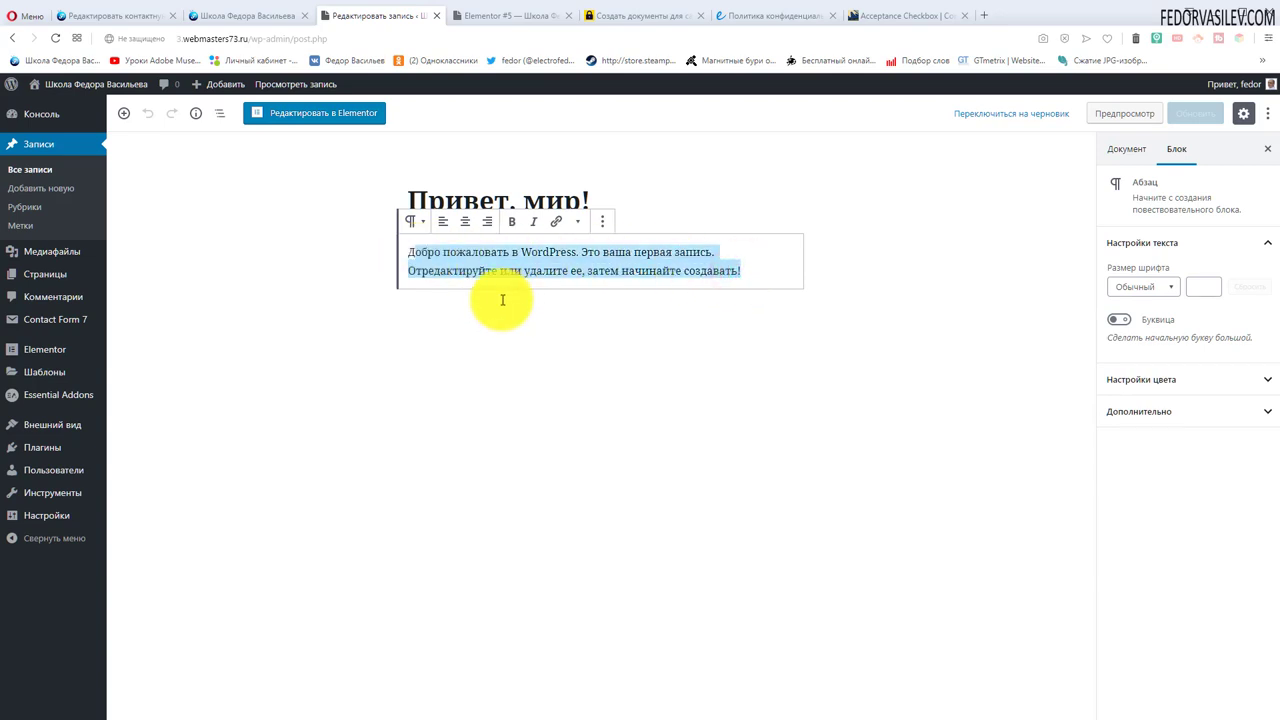
key("BackSpace")
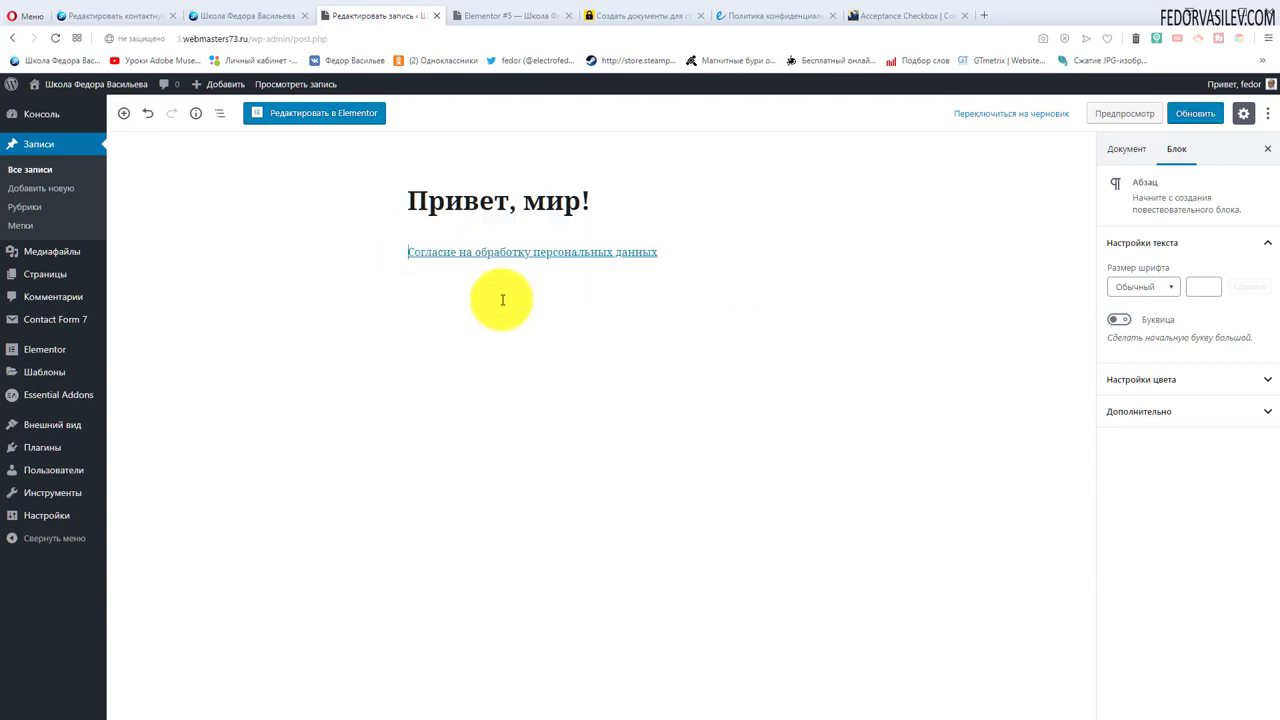
left_click(634, 253)
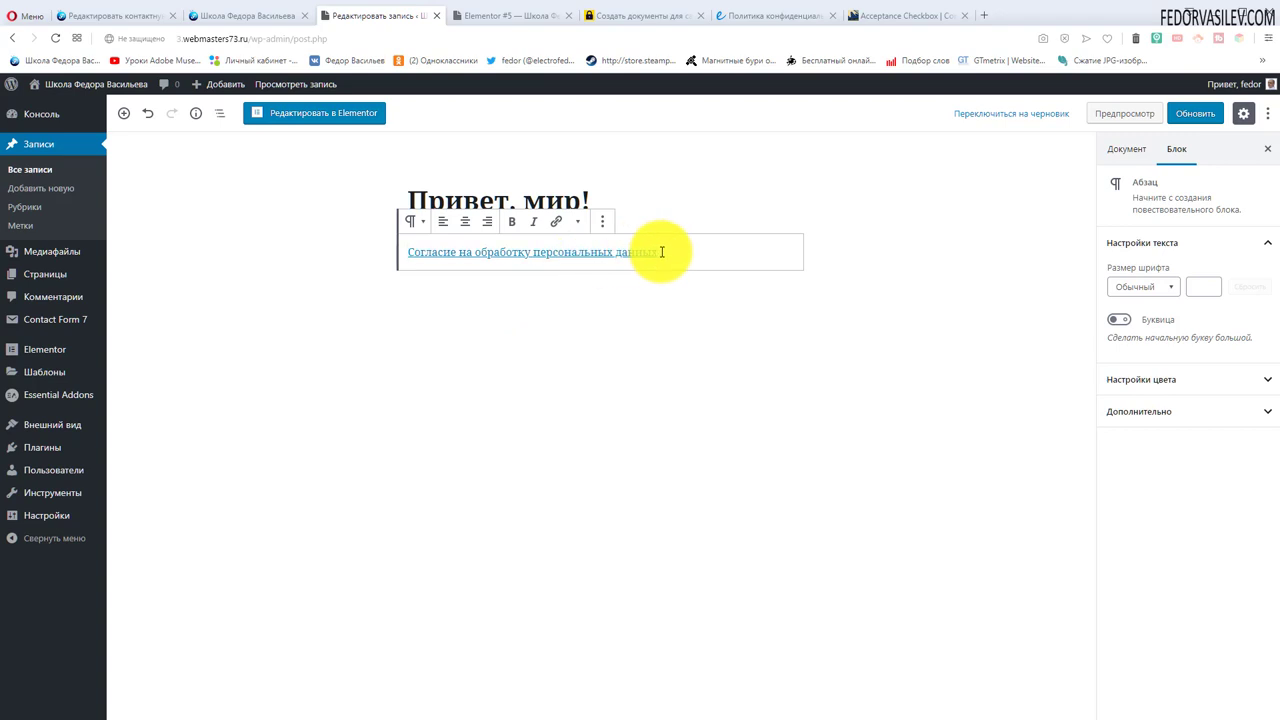
left_click(603, 224)
left_click(958, 213)
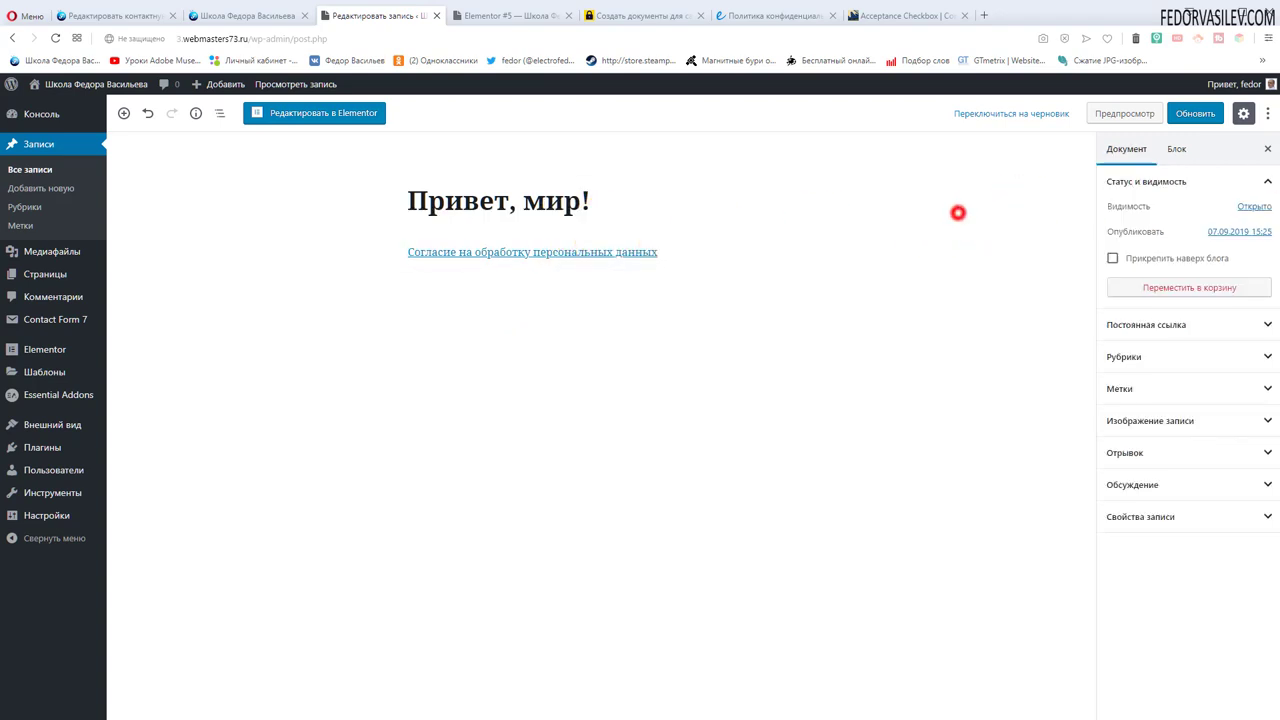
Step: Replace the post's code with the plain text "Согласие на обработку персональных данных" in the code editor, and return to the visual editor
left_click(1268, 114)
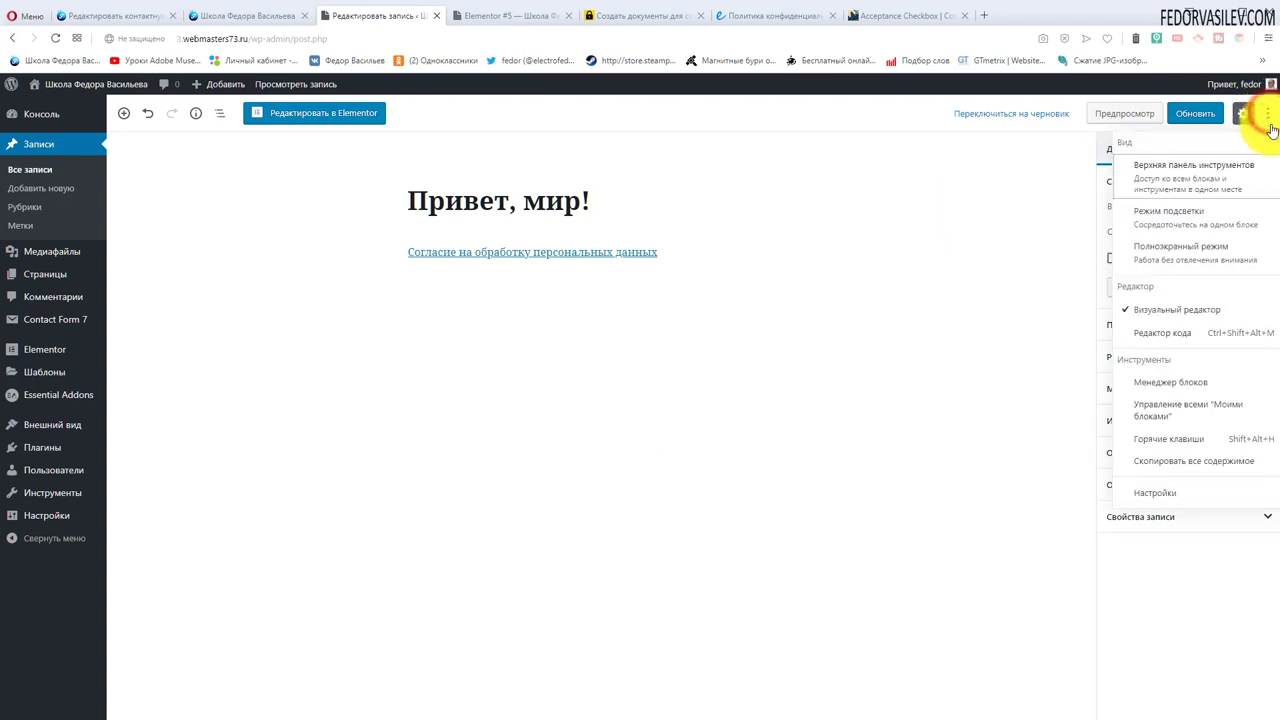
left_click(1165, 333)
left_click_drag(536, 321, 355, 261)
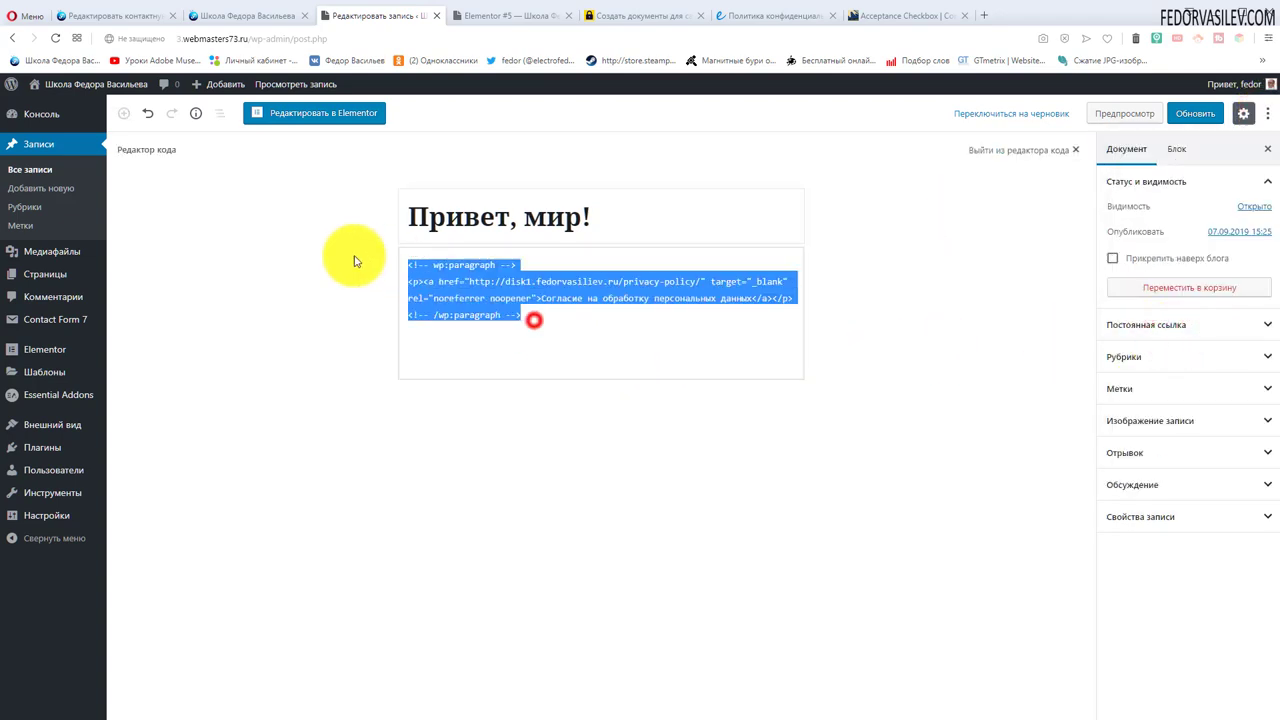
type("Согласие на обработку персональных данных")
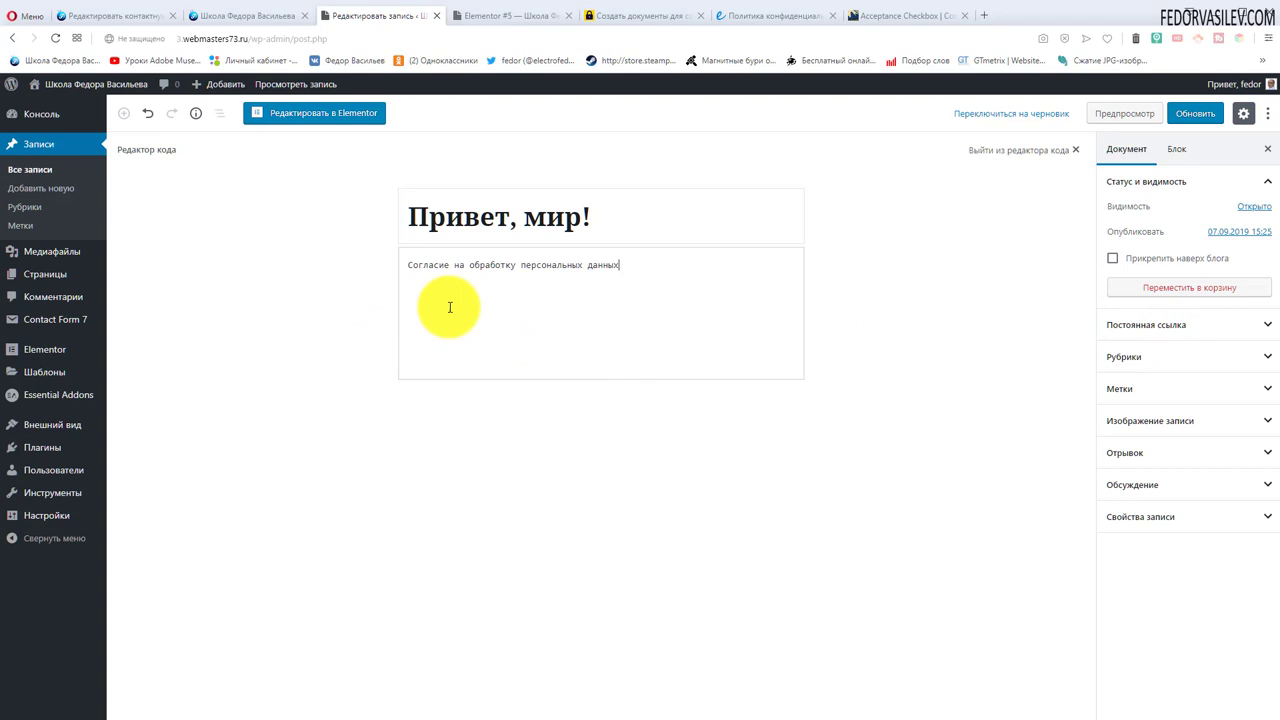
left_click(640, 266)
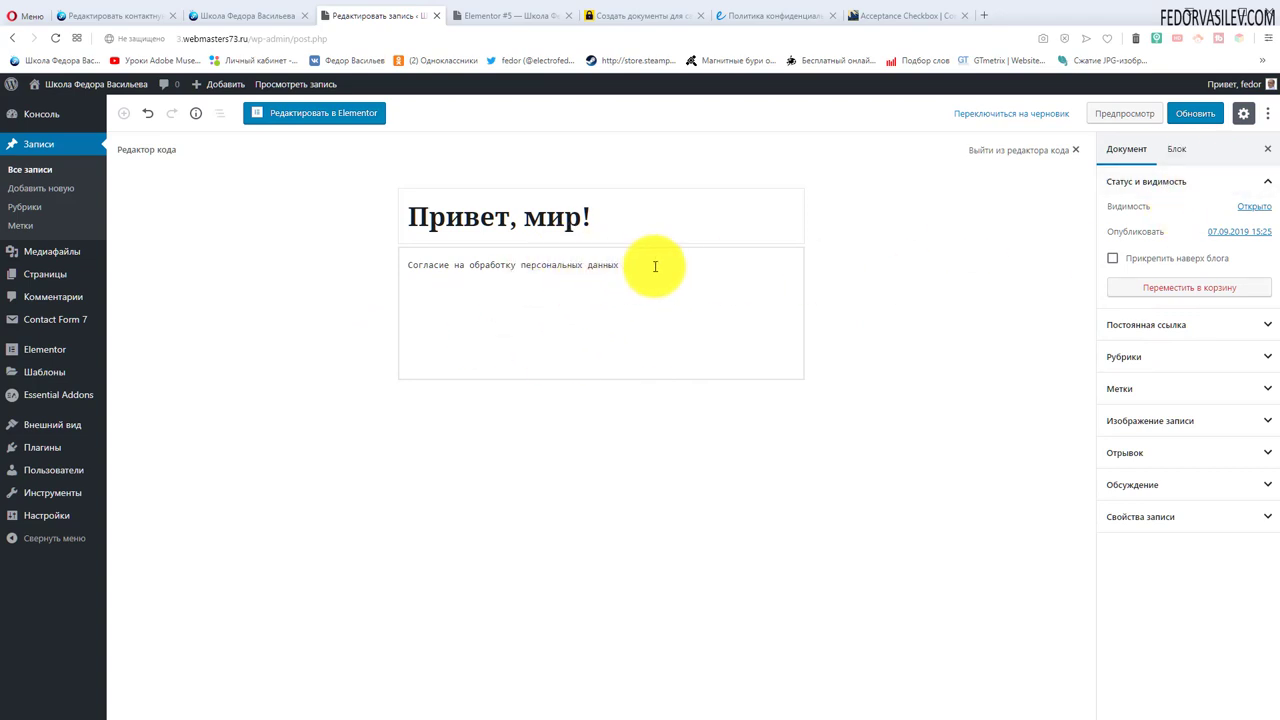
left_click(1267, 113)
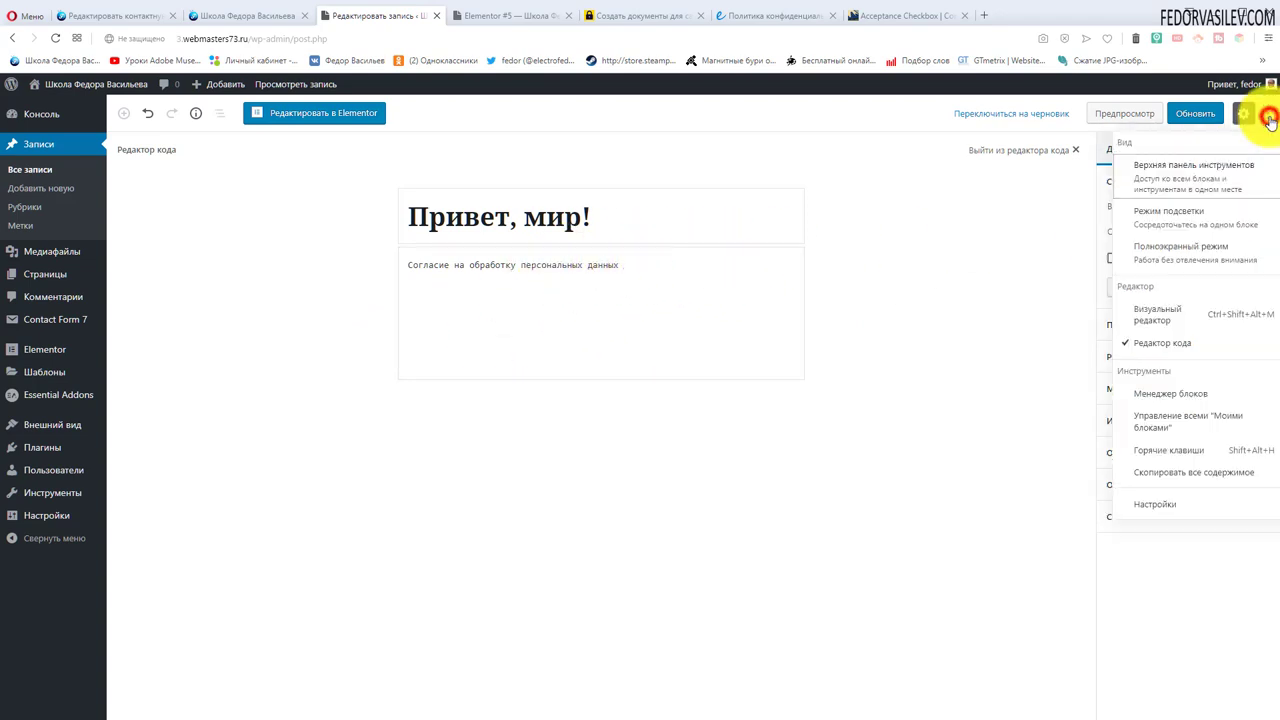
left_click(1142, 316)
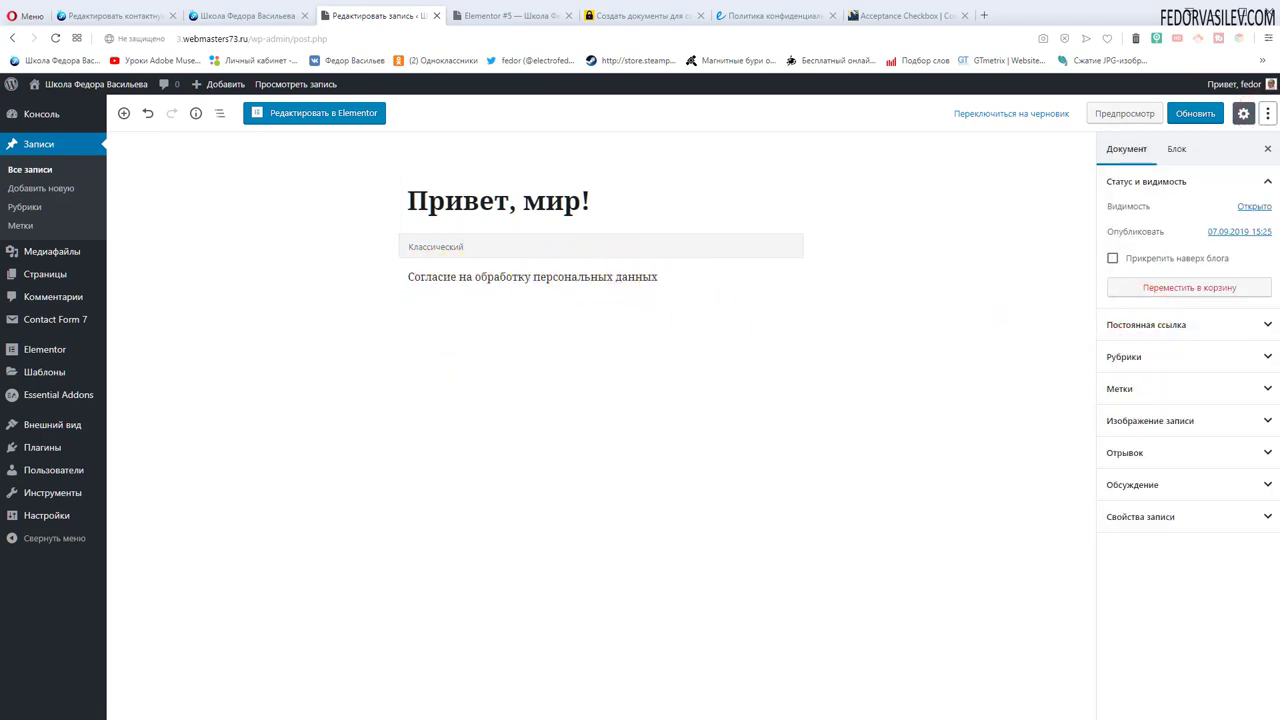
Step: Link the whole consent text to the page "Политика конфиденциальности", set to open in a new tab
left_click(523, 294)
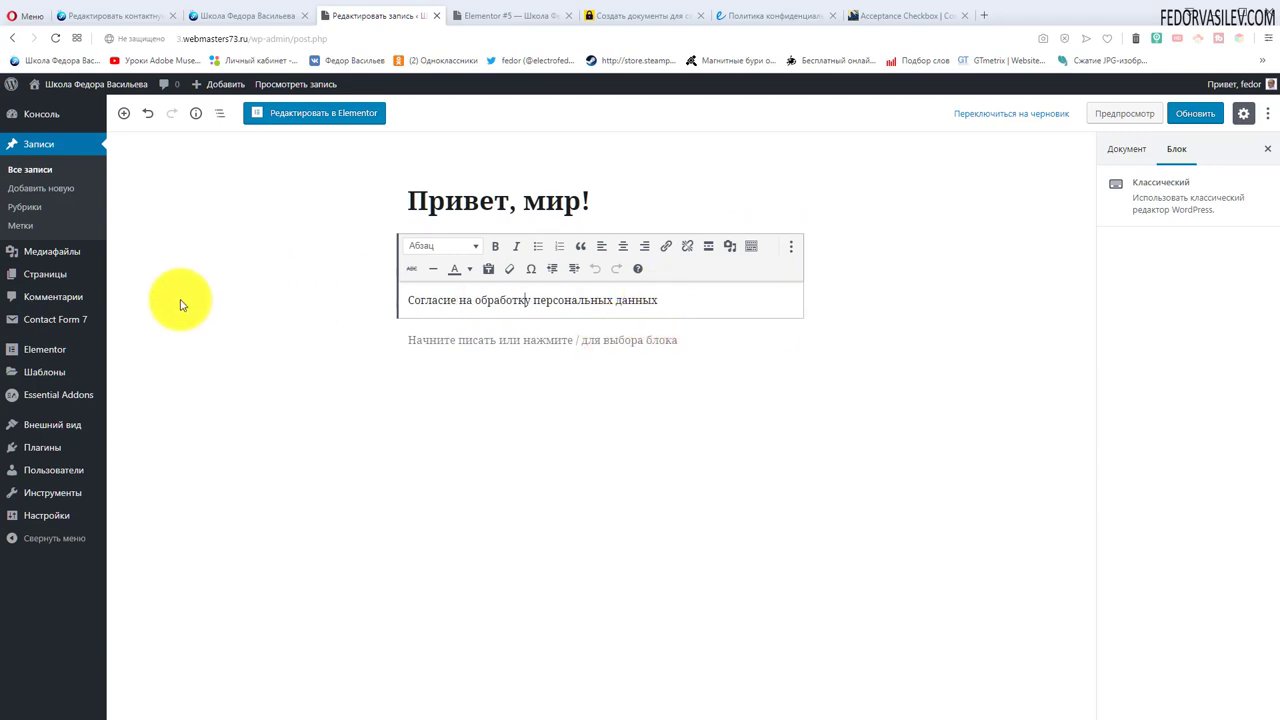
left_click_drag(669, 298, 330, 300)
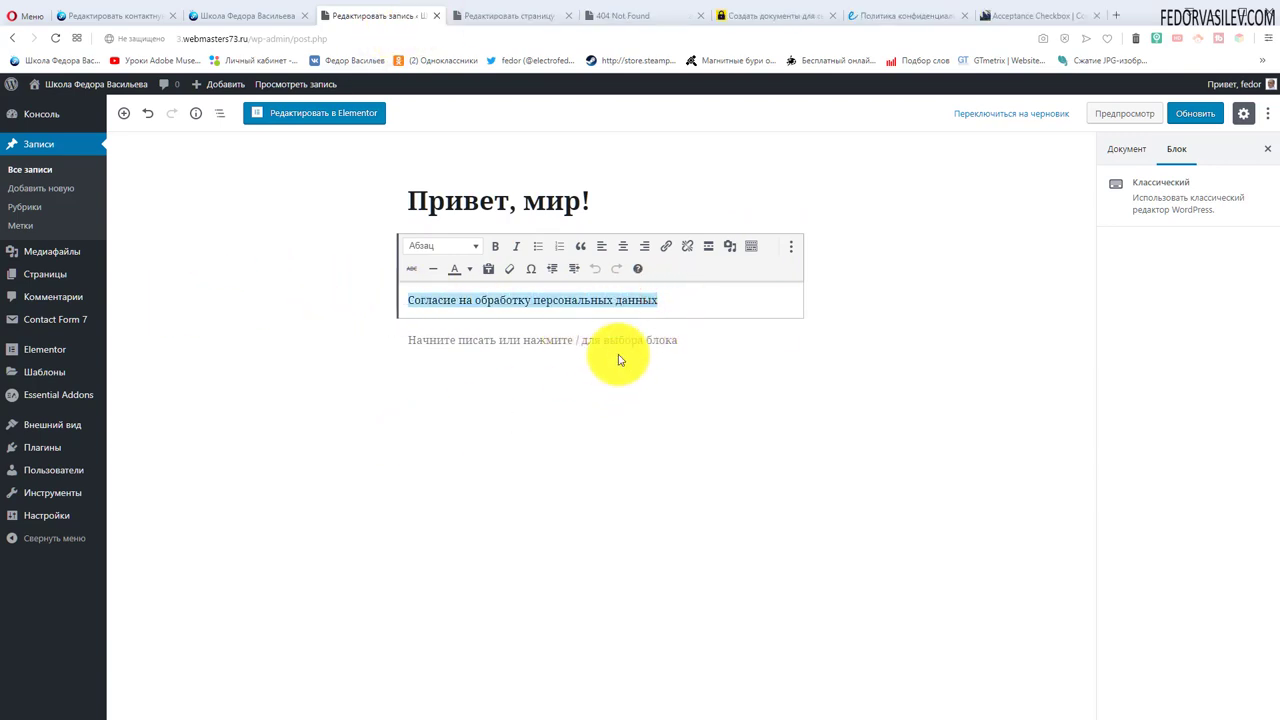
left_click(666, 248)
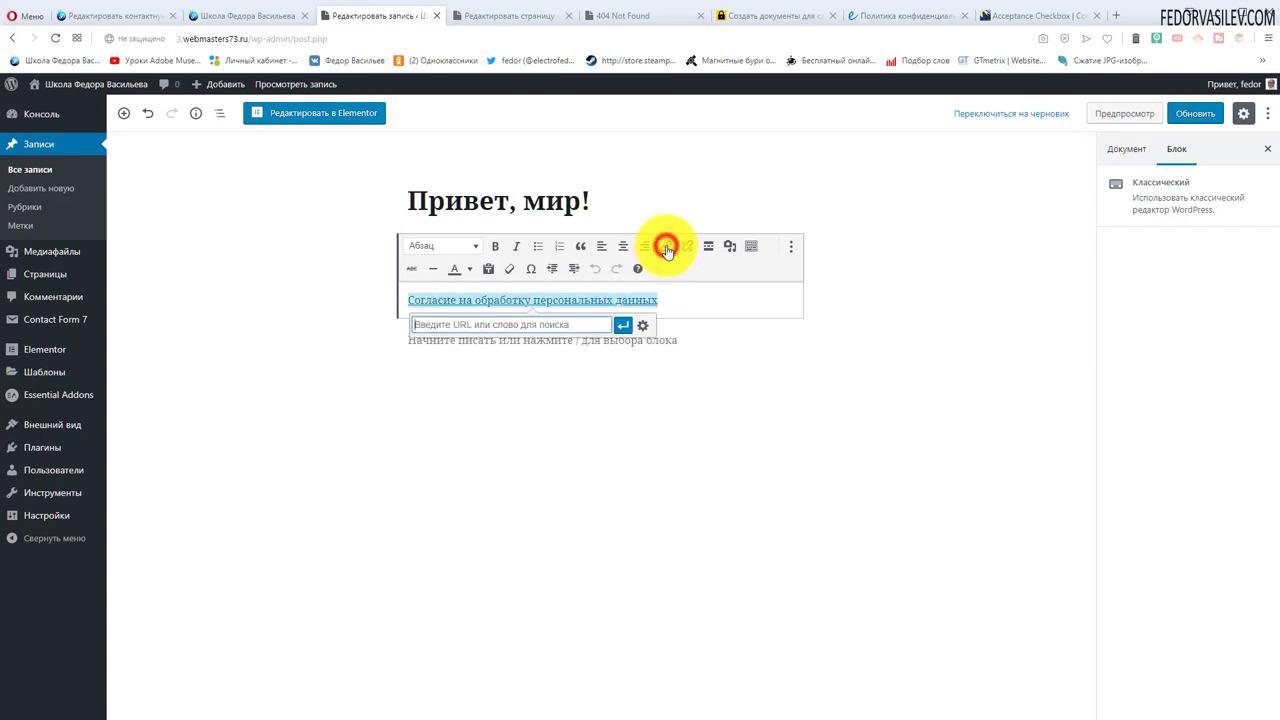
left_click(643, 325)
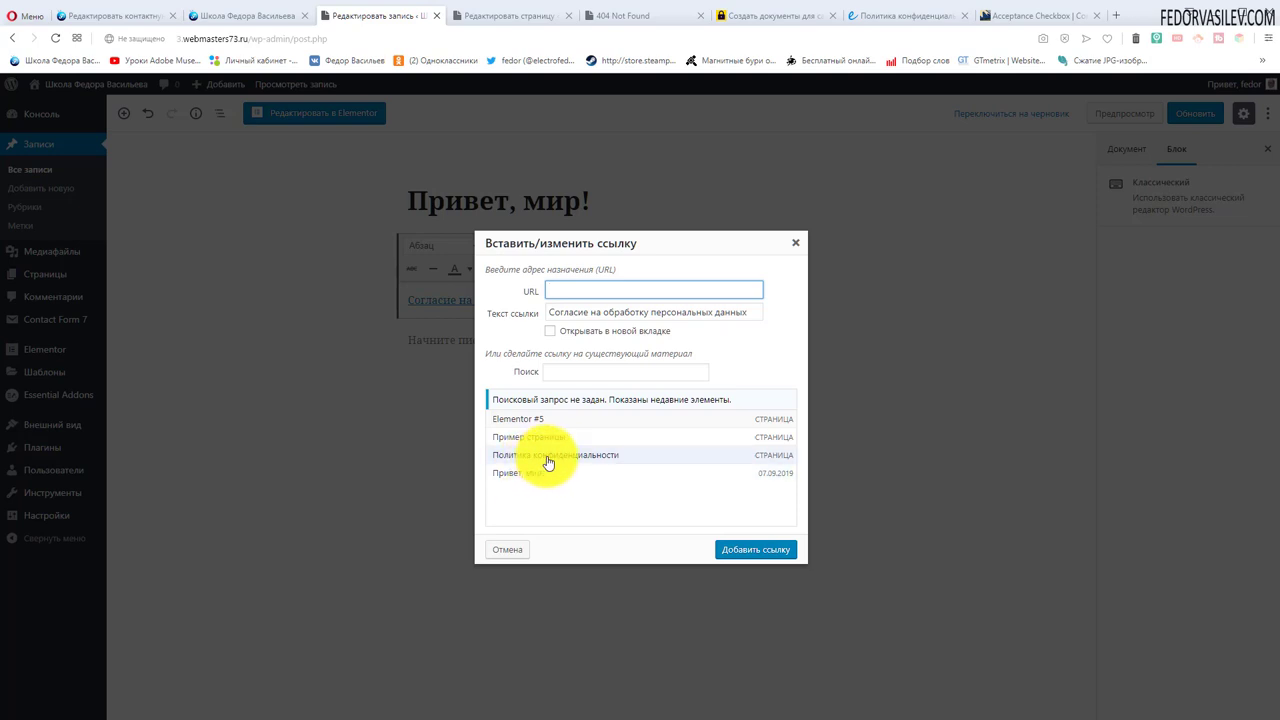
left_click(577, 457)
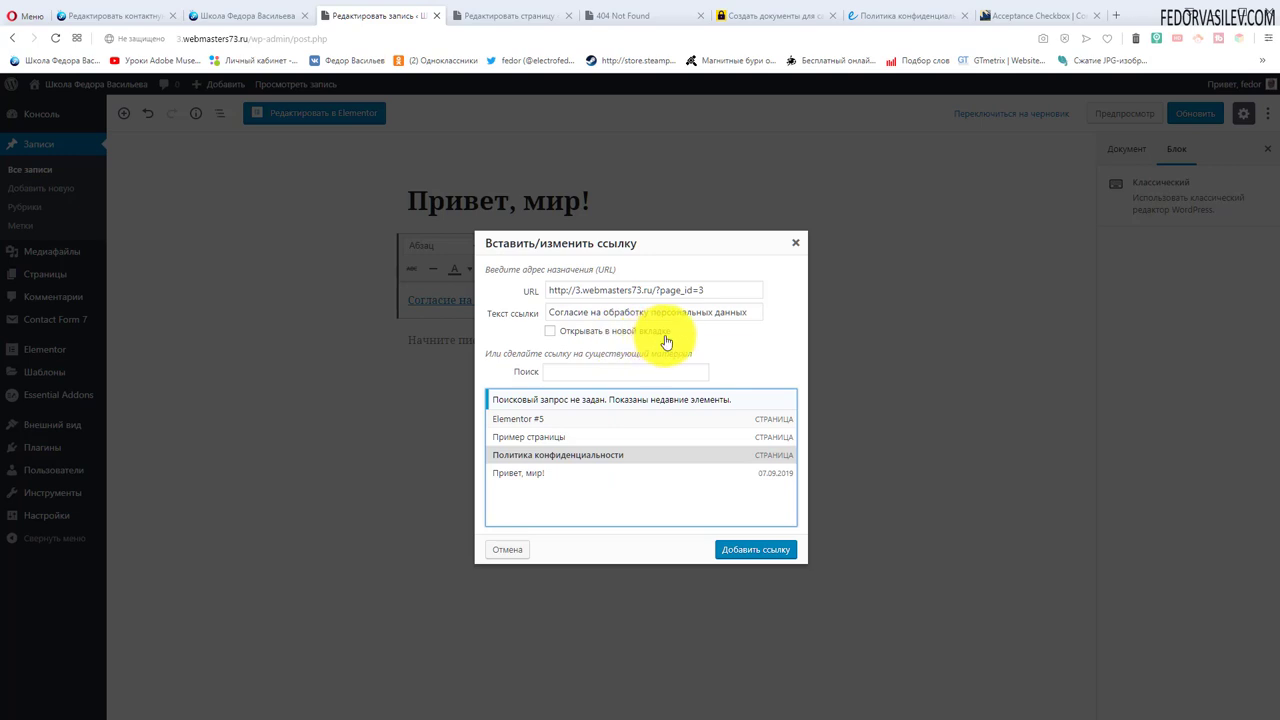
left_click(550, 333)
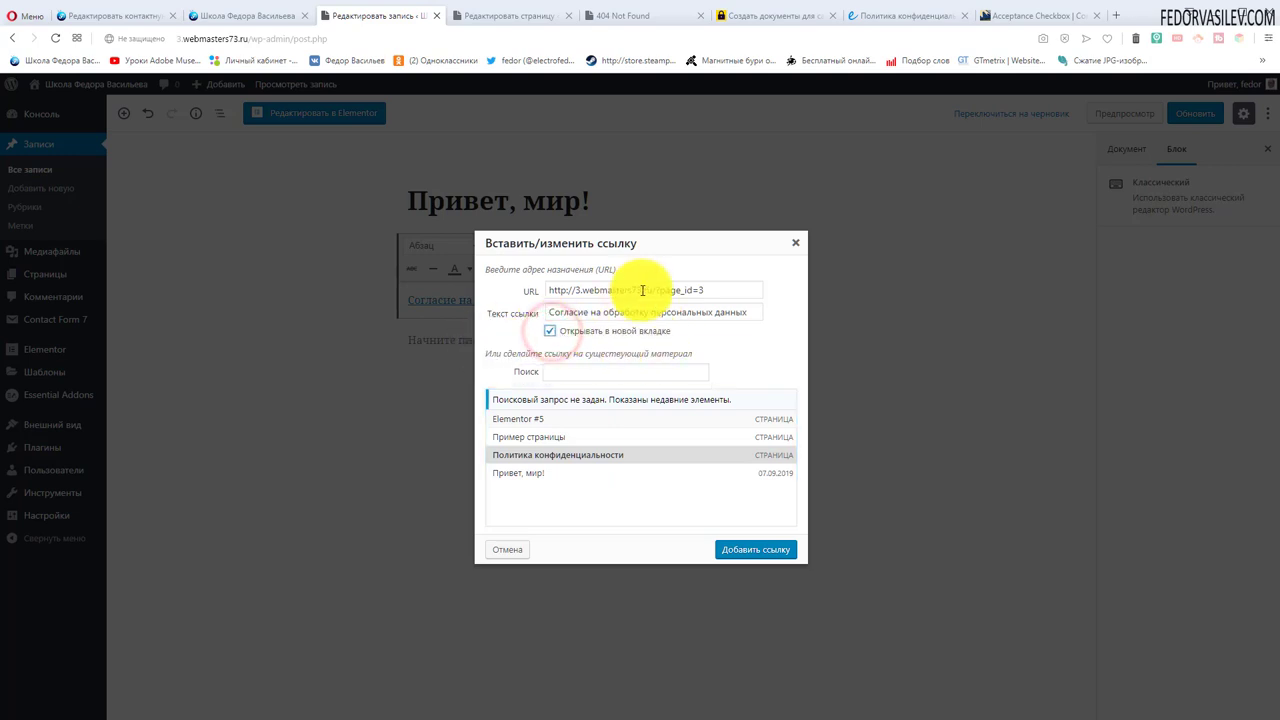
left_click(735, 552)
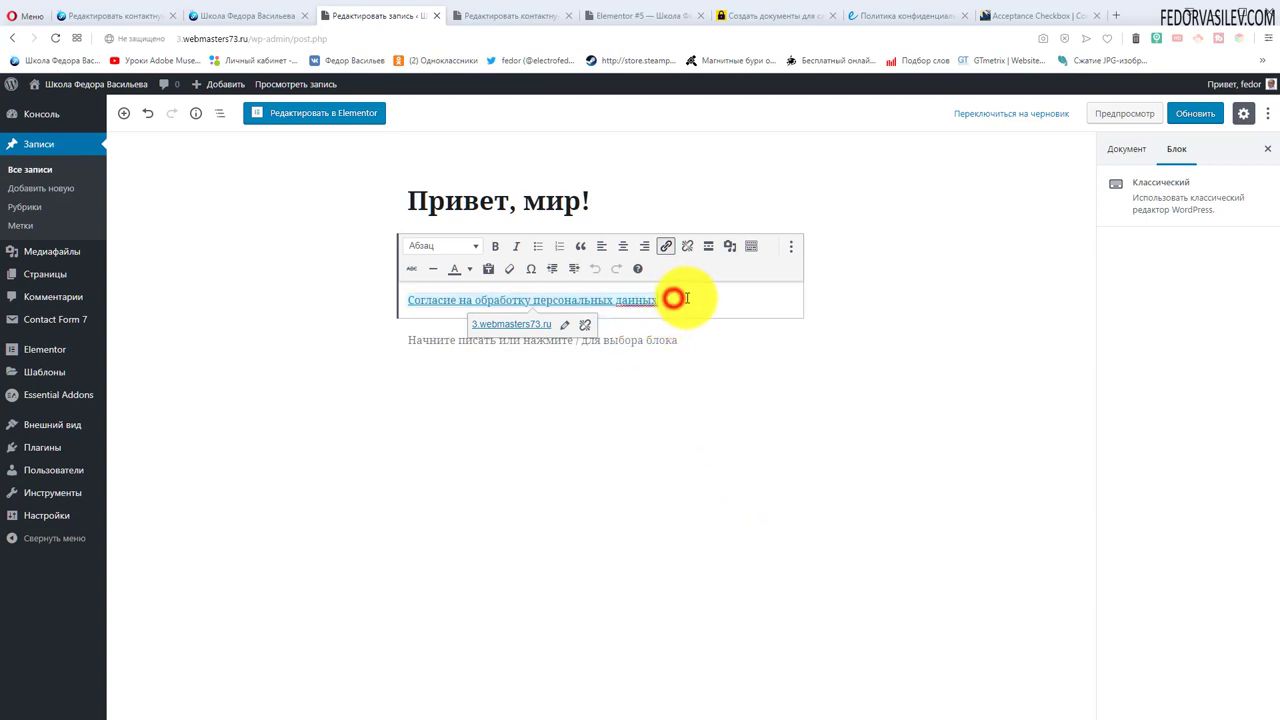
Step: Set the text colour of the linked phrase "Согласие на обработку персональных данных" to white in the post
left_click_drag(686, 298, 396, 313)
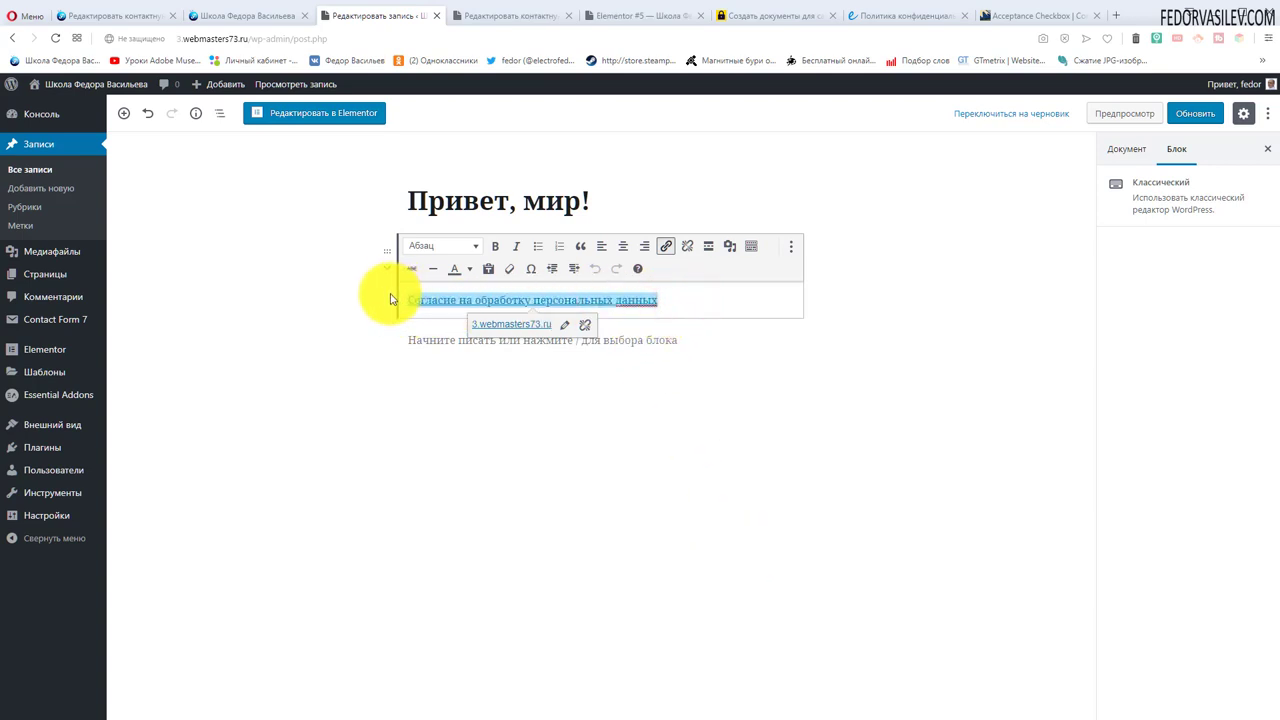
left_click(468, 270)
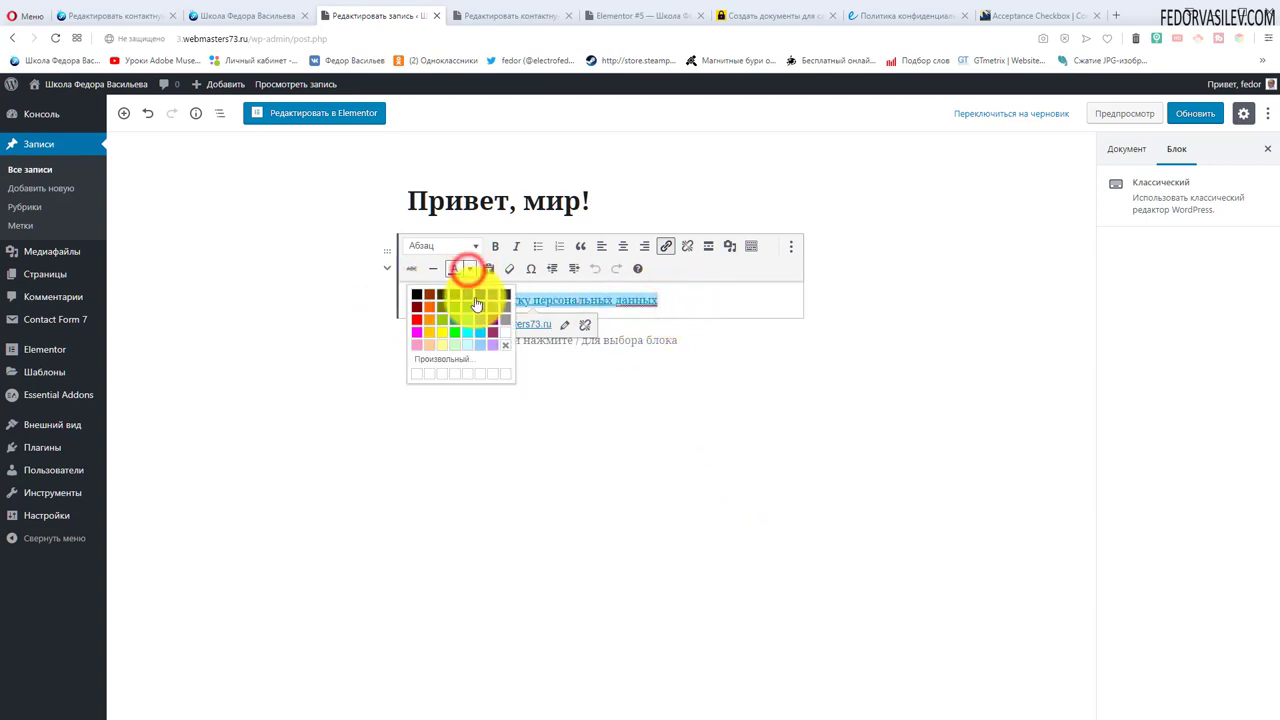
left_click(506, 341)
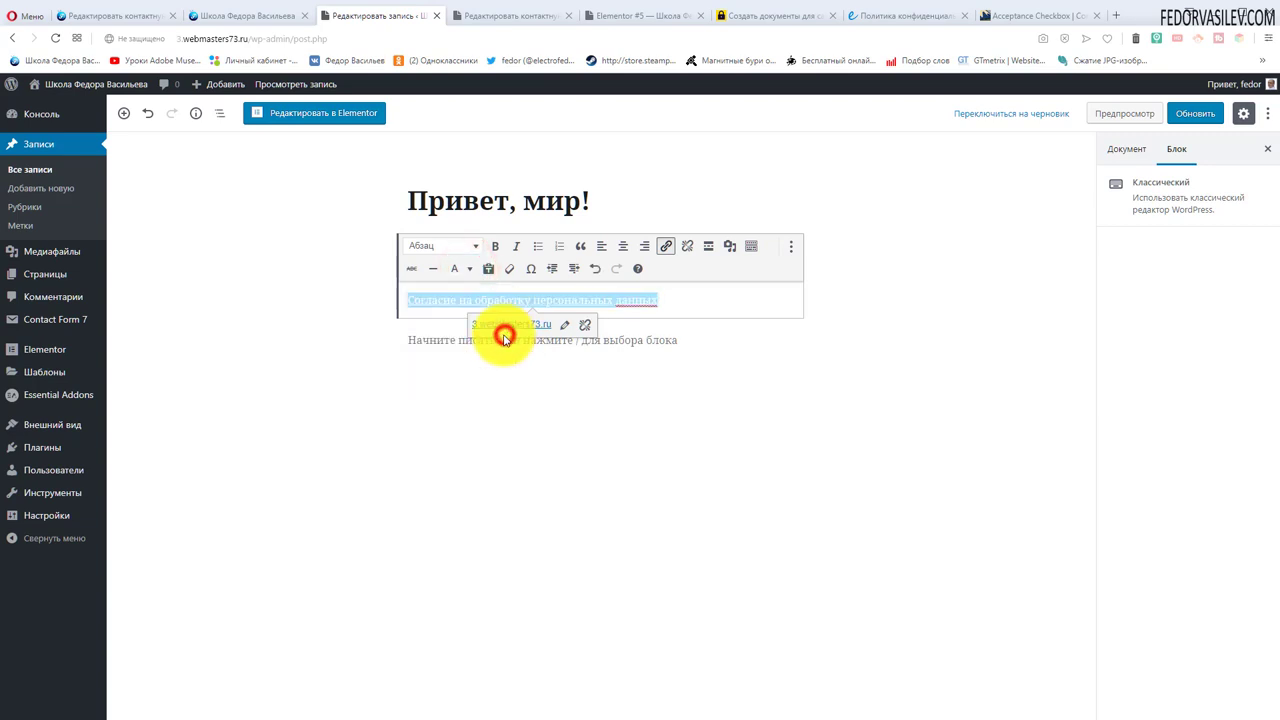
left_click(707, 299)
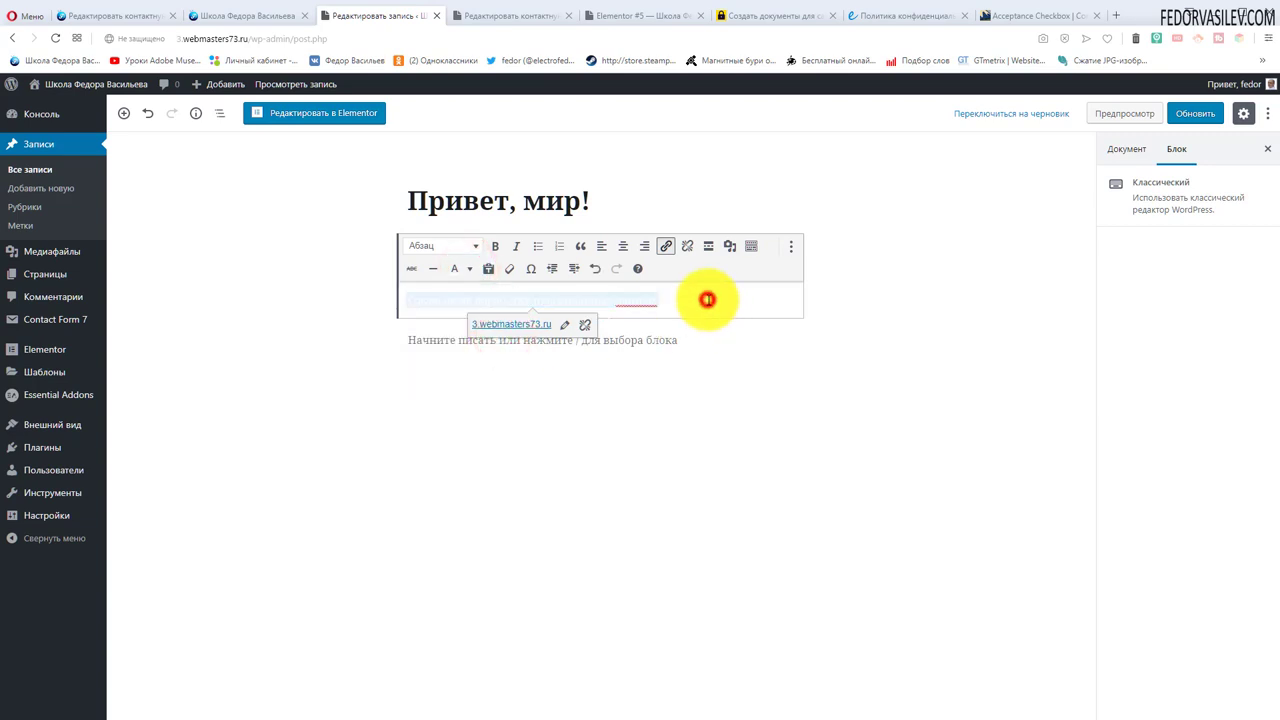
Step: Show the post in the code editor and copy the consent link's markup from <span> to </span>, without the enclosing <p> tags
left_click(1267, 113)
left_click(1160, 332)
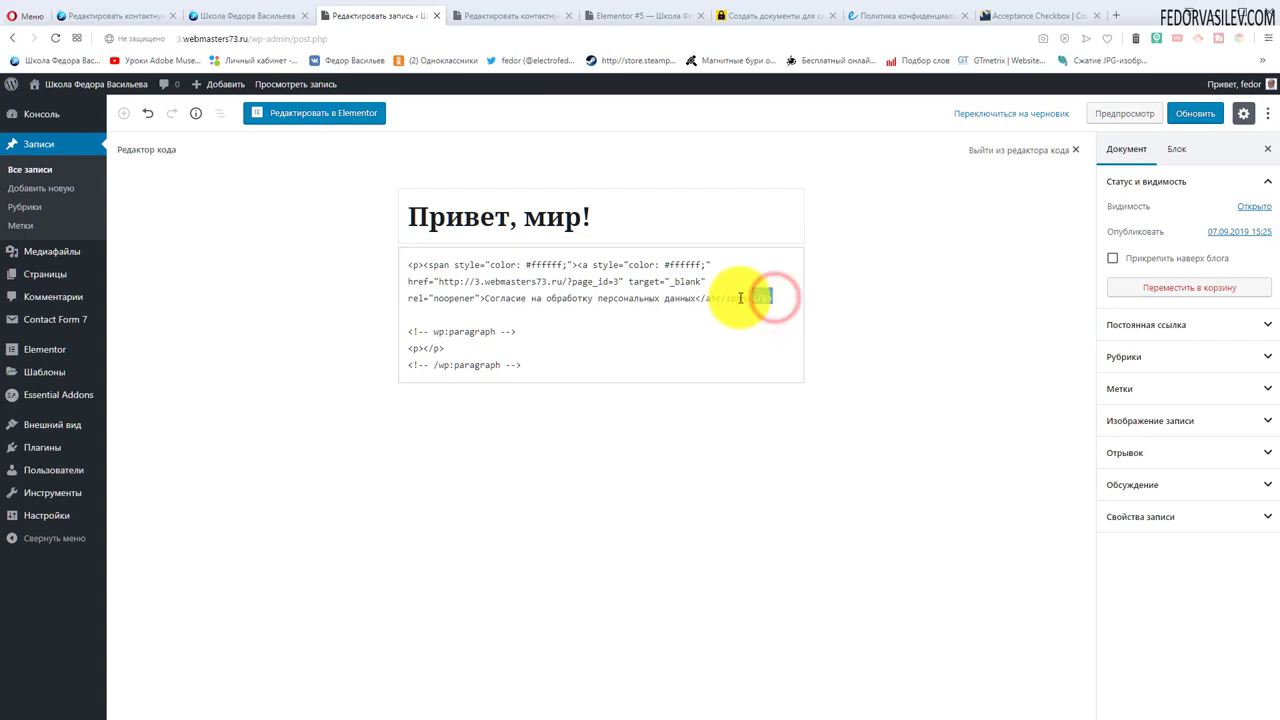
left_click_drag(408, 265, 423, 265)
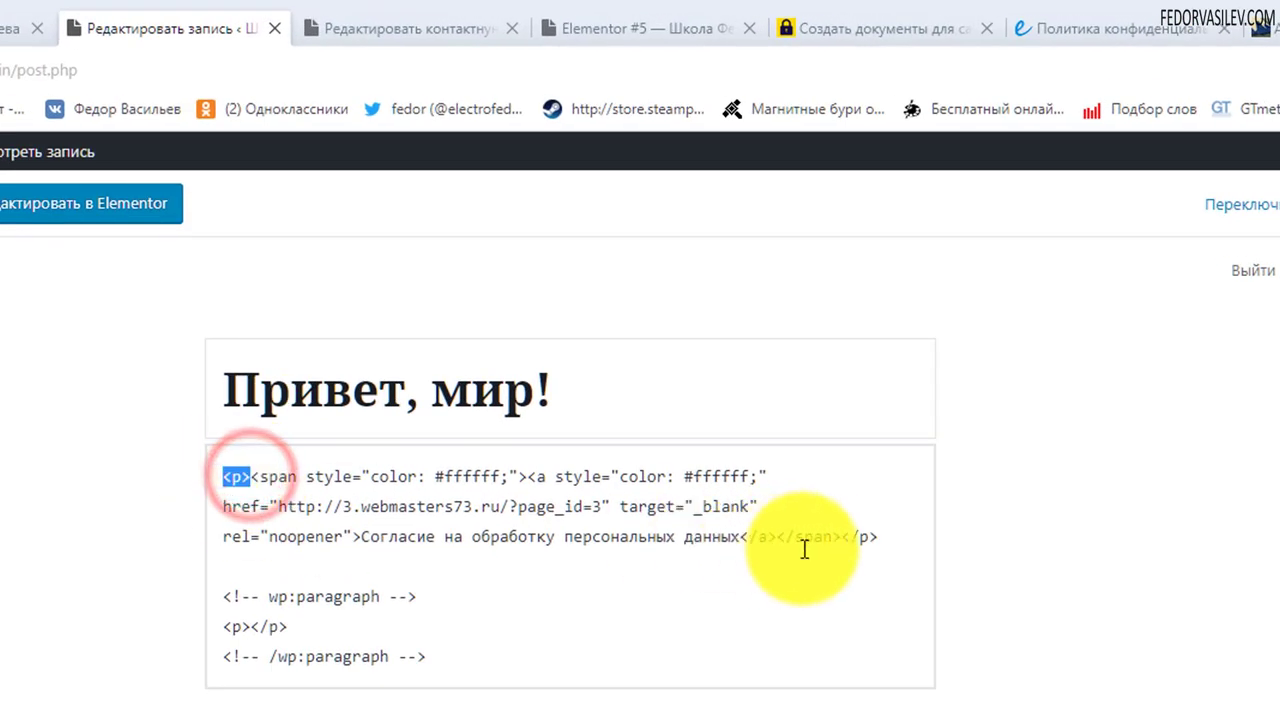
left_click_drag(840, 535, 280, 484)
right_click(280, 484)
left_click(334, 566)
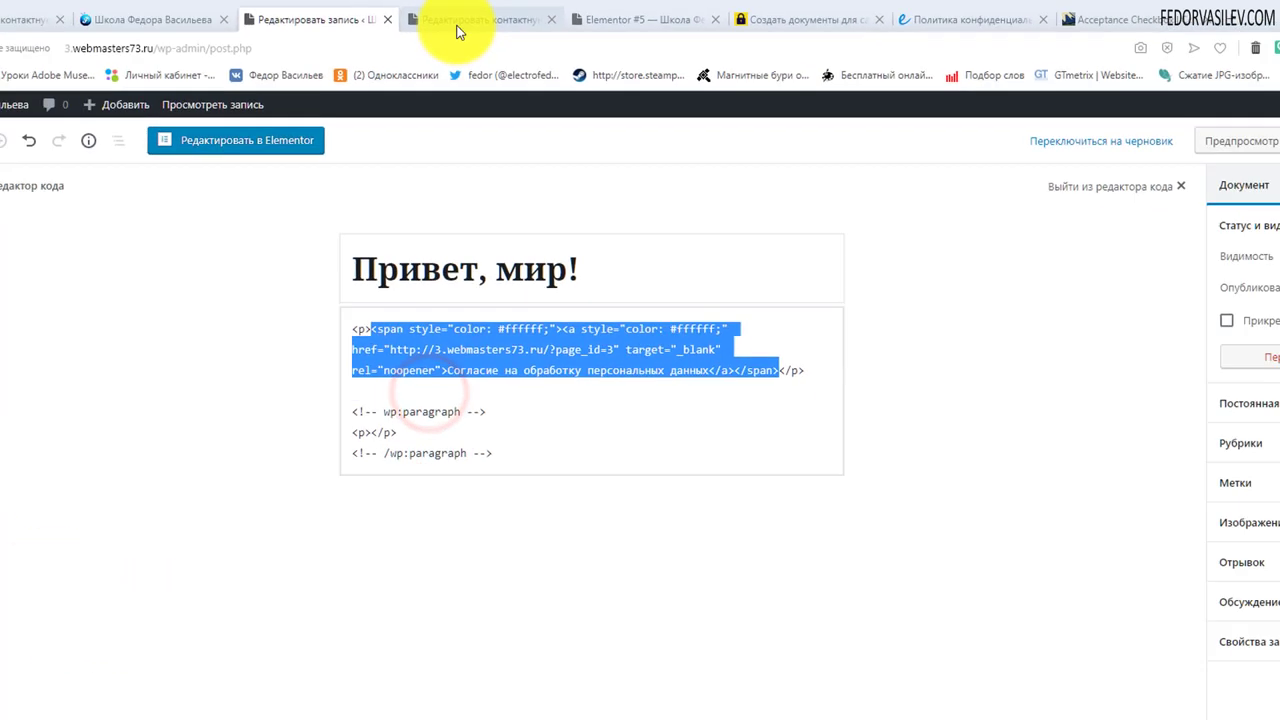
Step: In the template of "Контактная форма 1", paste the copied link markup between the opening and closing acceptance tags, and save the form
left_click(456, 26)
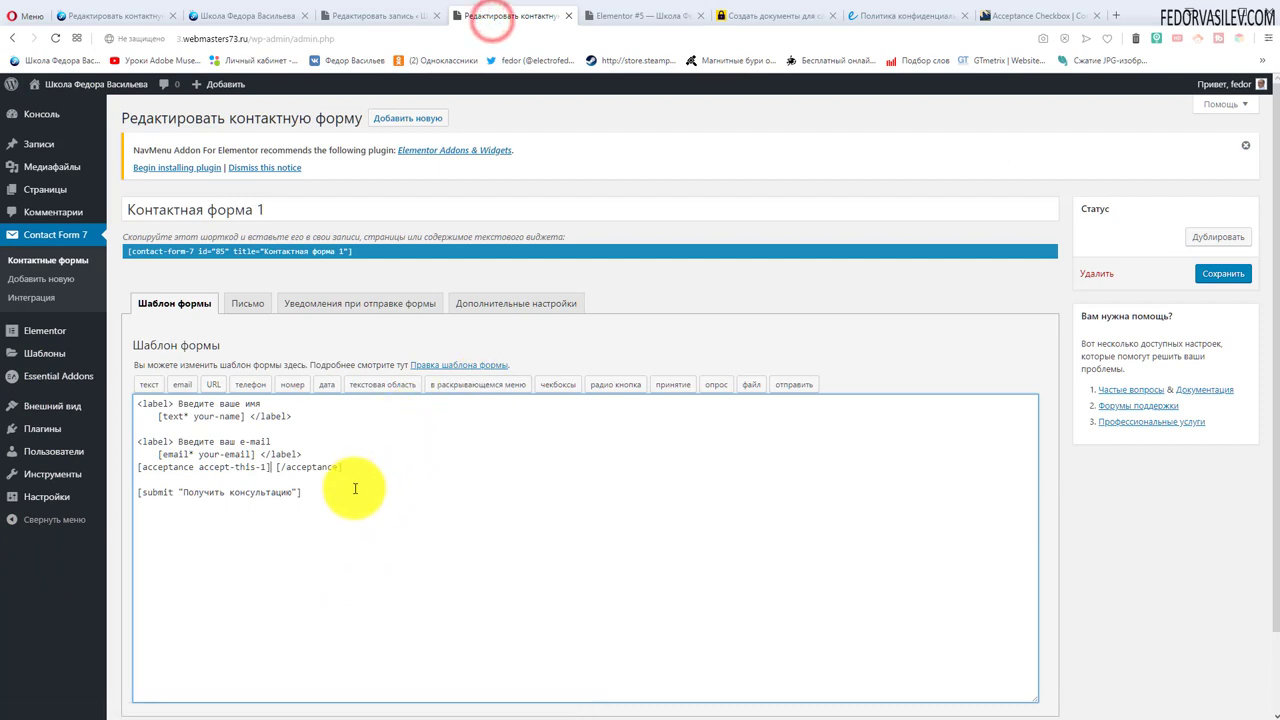
left_click_drag(354, 462, 138, 466)
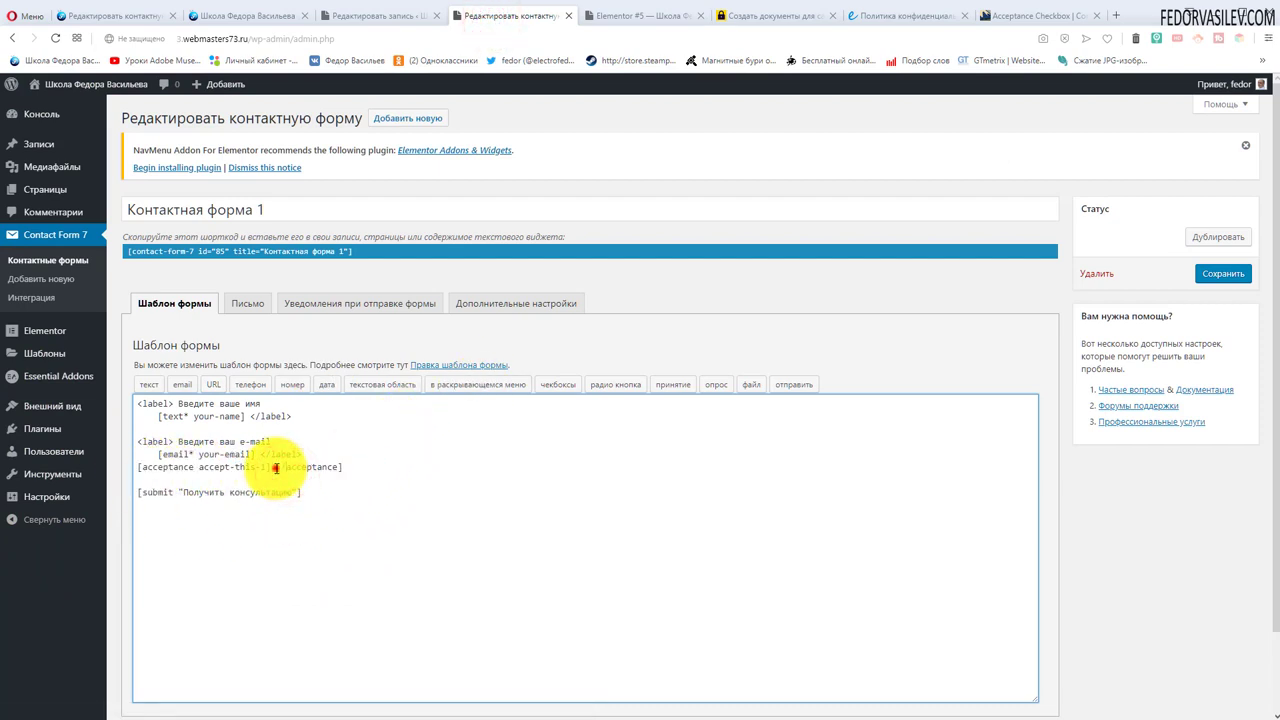
left_click_drag(275, 467, 343, 467)
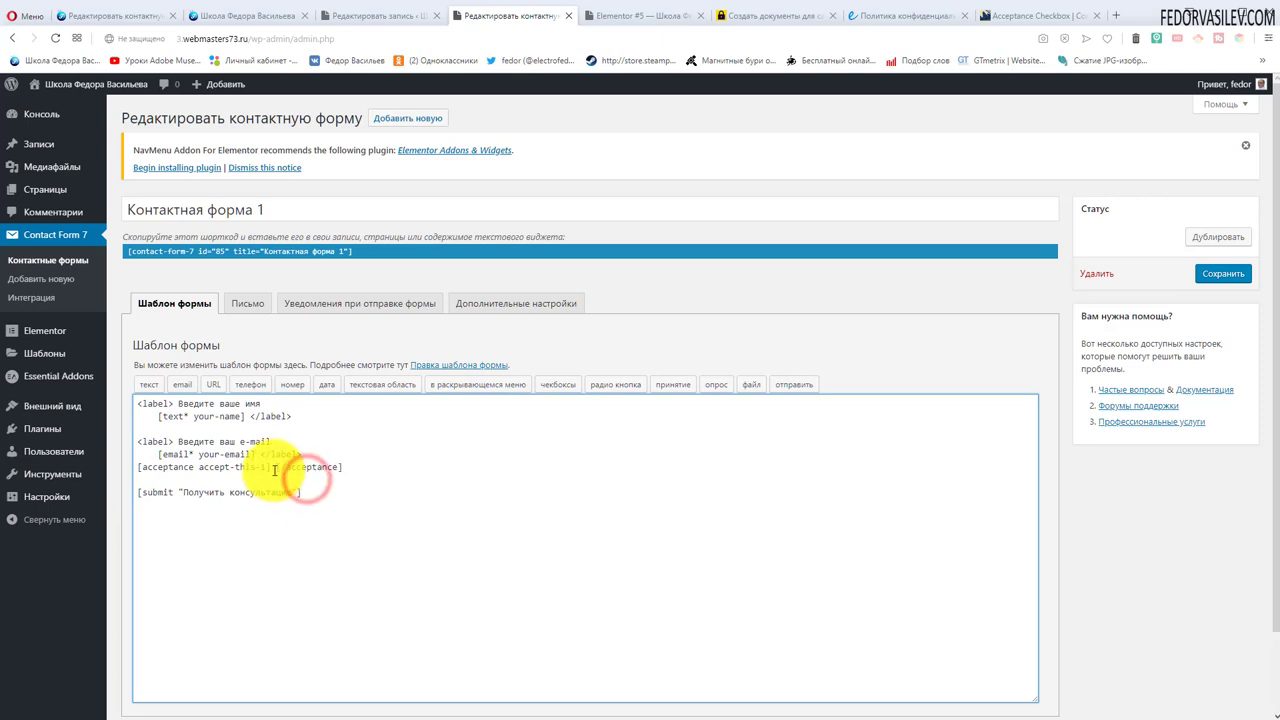
left_click(271, 466)
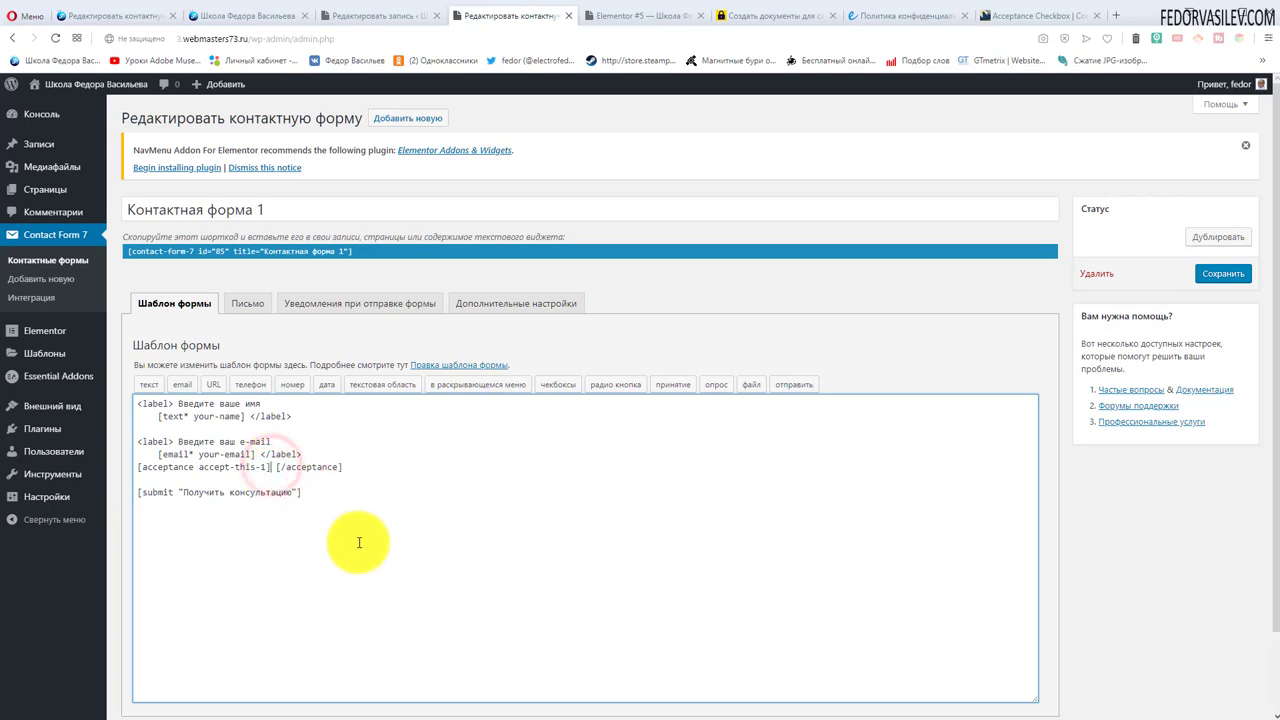
key("ctrl+v")
left_click(1205, 274)
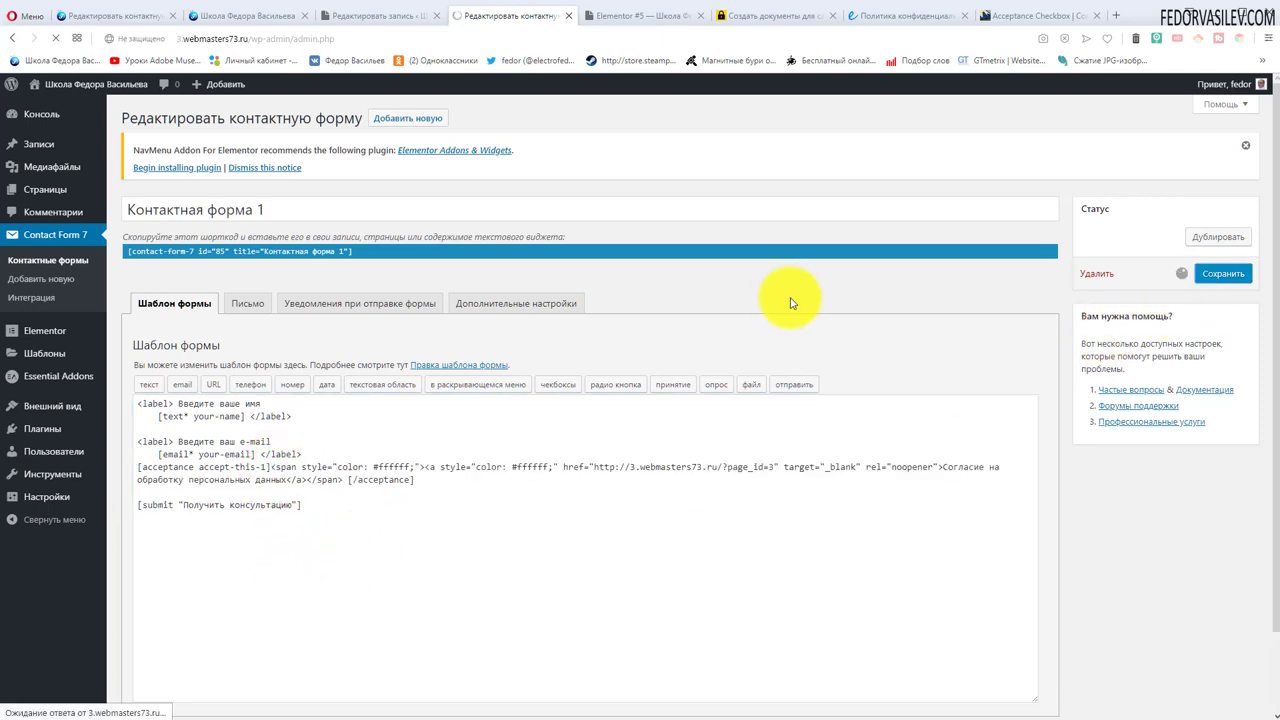
Step: Open the page "Elementor #5" from the WordPress page list for editing in Elementor
left_click(44, 330)
mouse_move(52, 195)
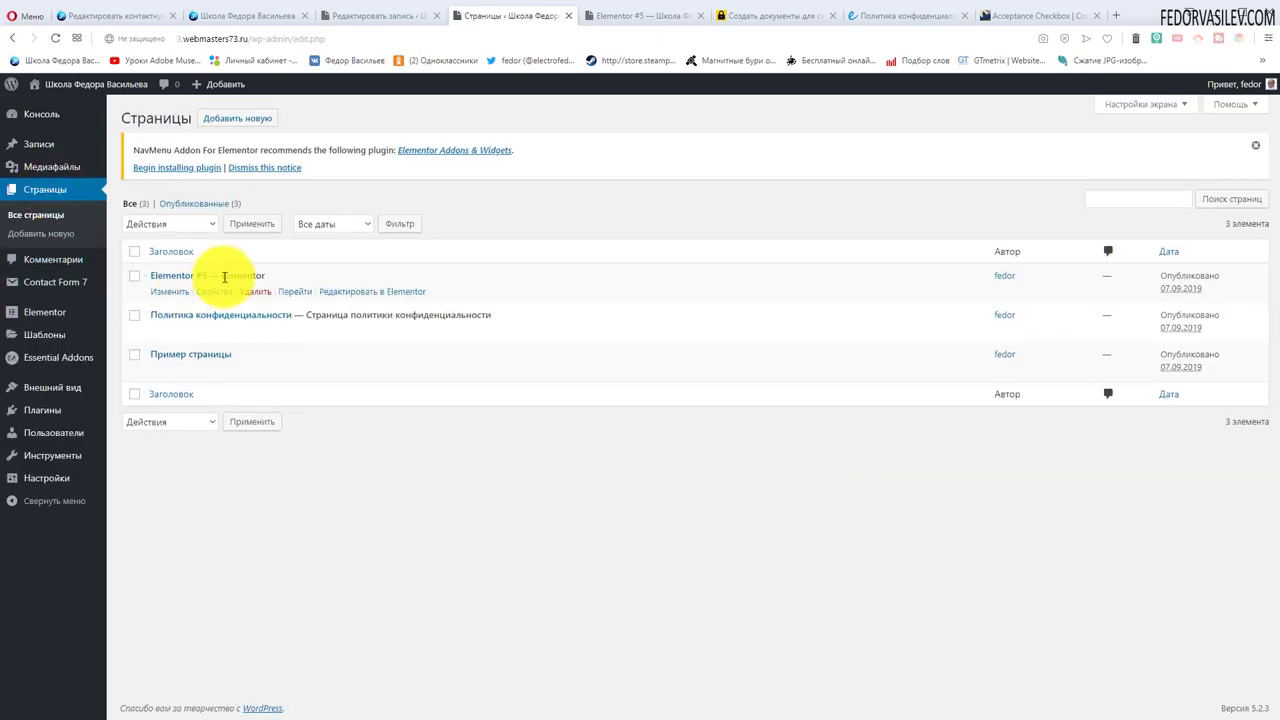
left_click(338, 291)
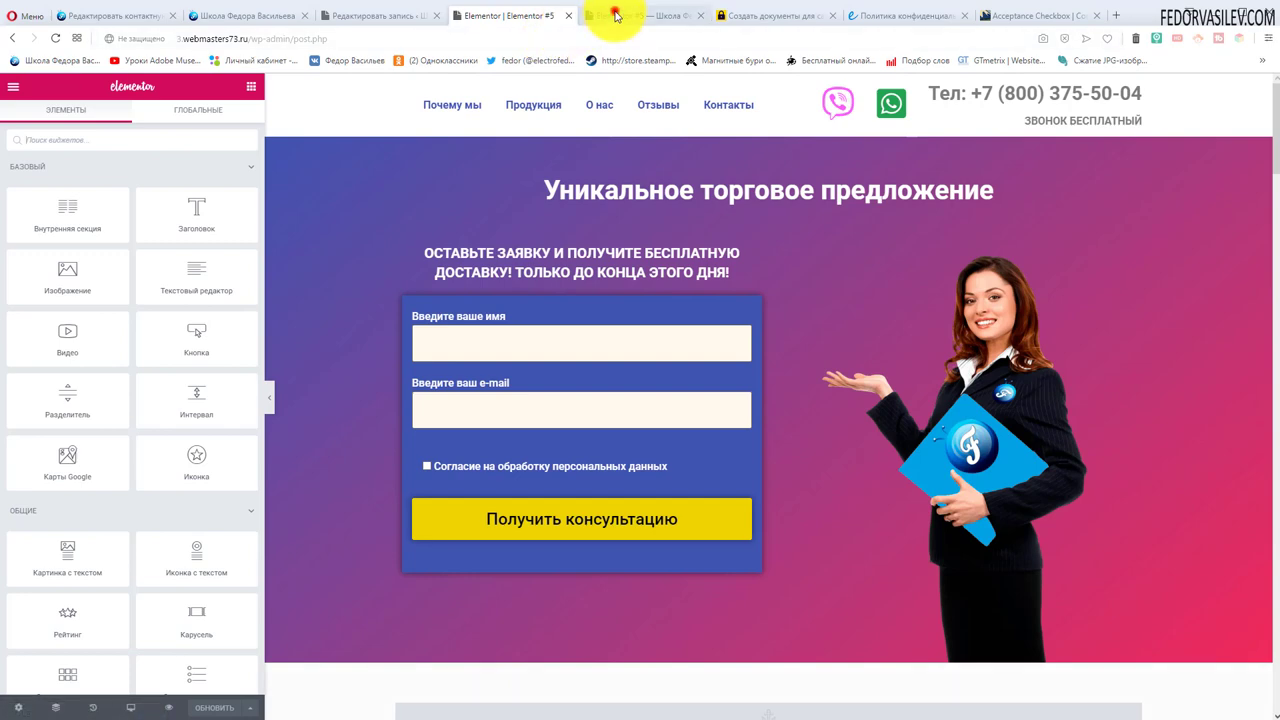
Step: Preview the updated landing page, follow the form's consent link to look through the privacy policy page, and return to the landing page
left_click(614, 15)
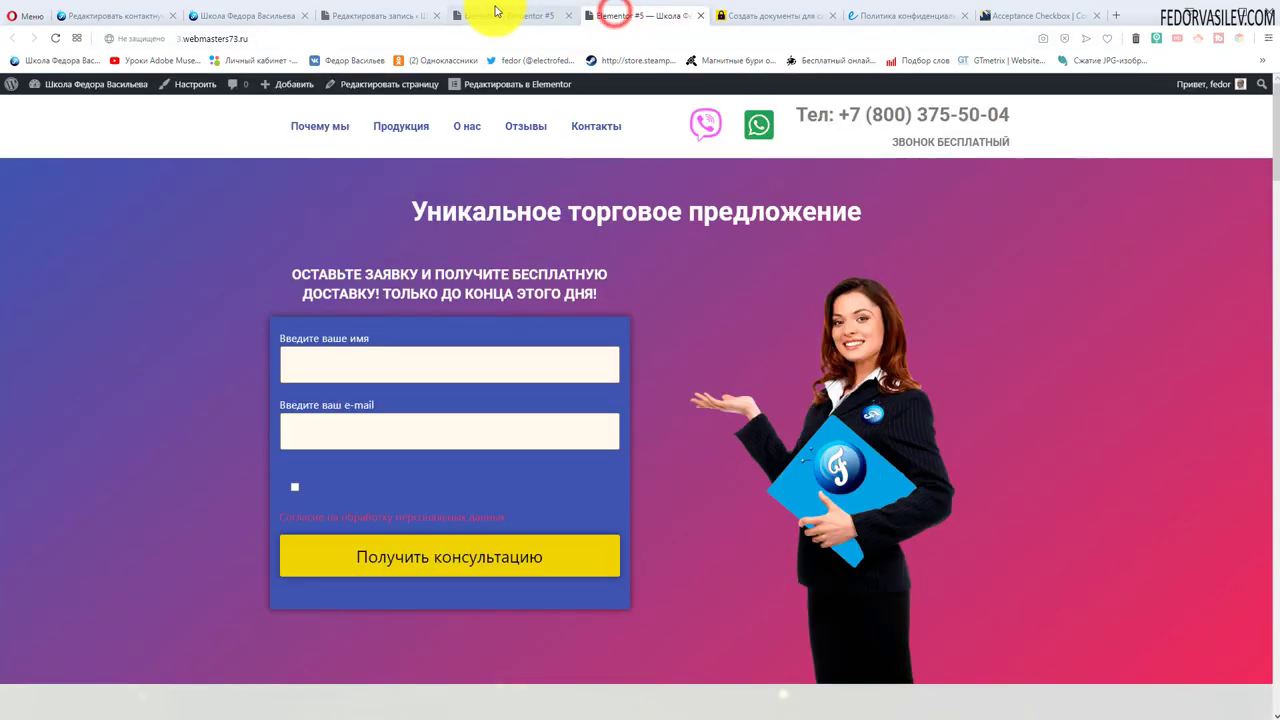
left_click(493, 17)
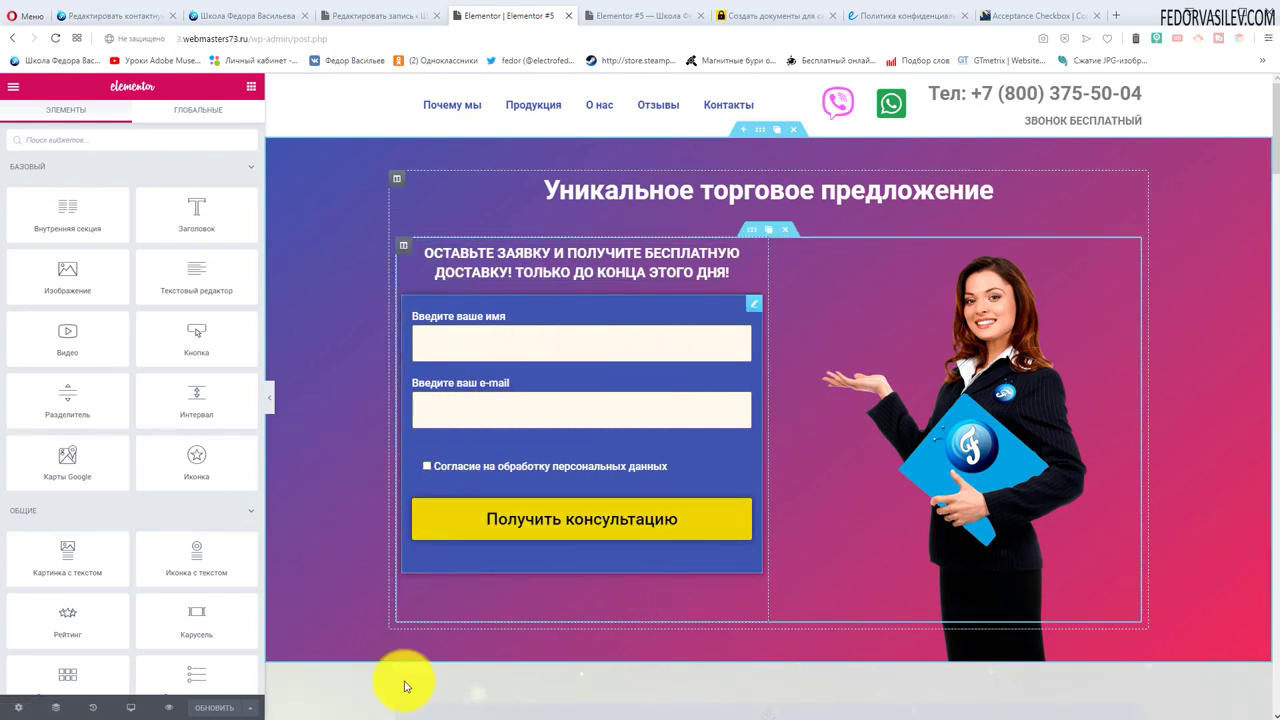
left_click(170, 710)
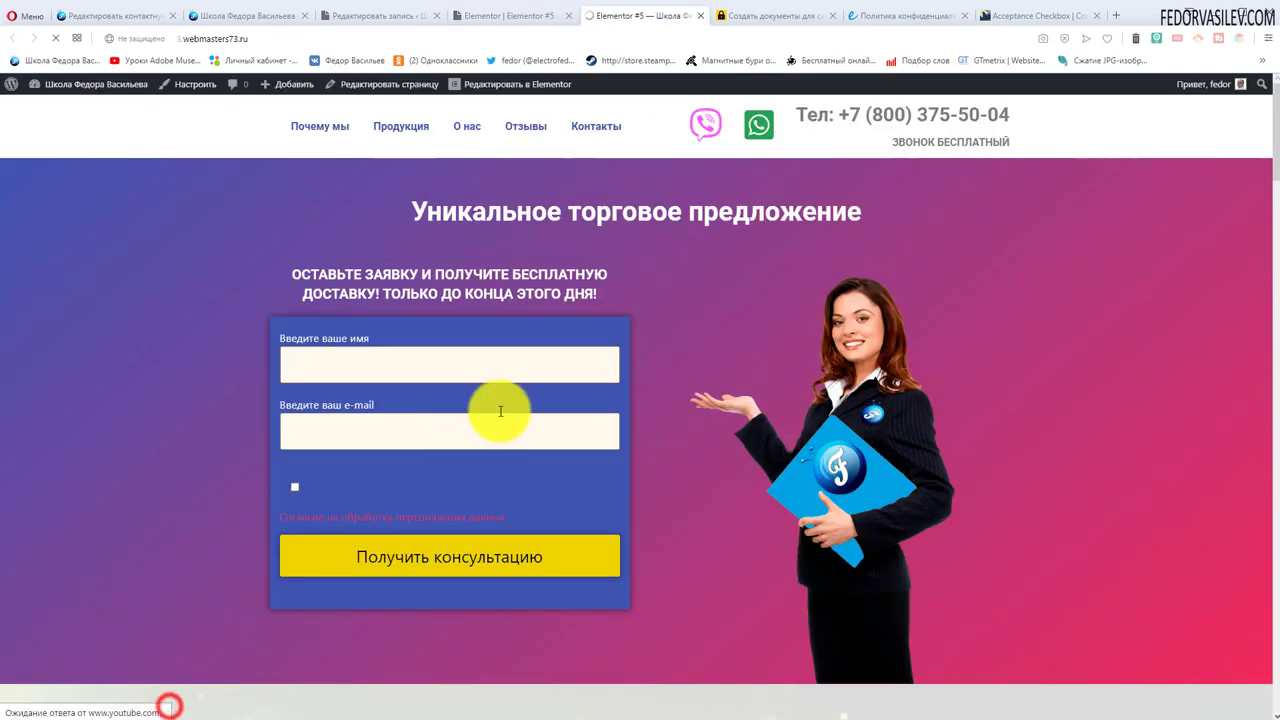
left_click(326, 487)
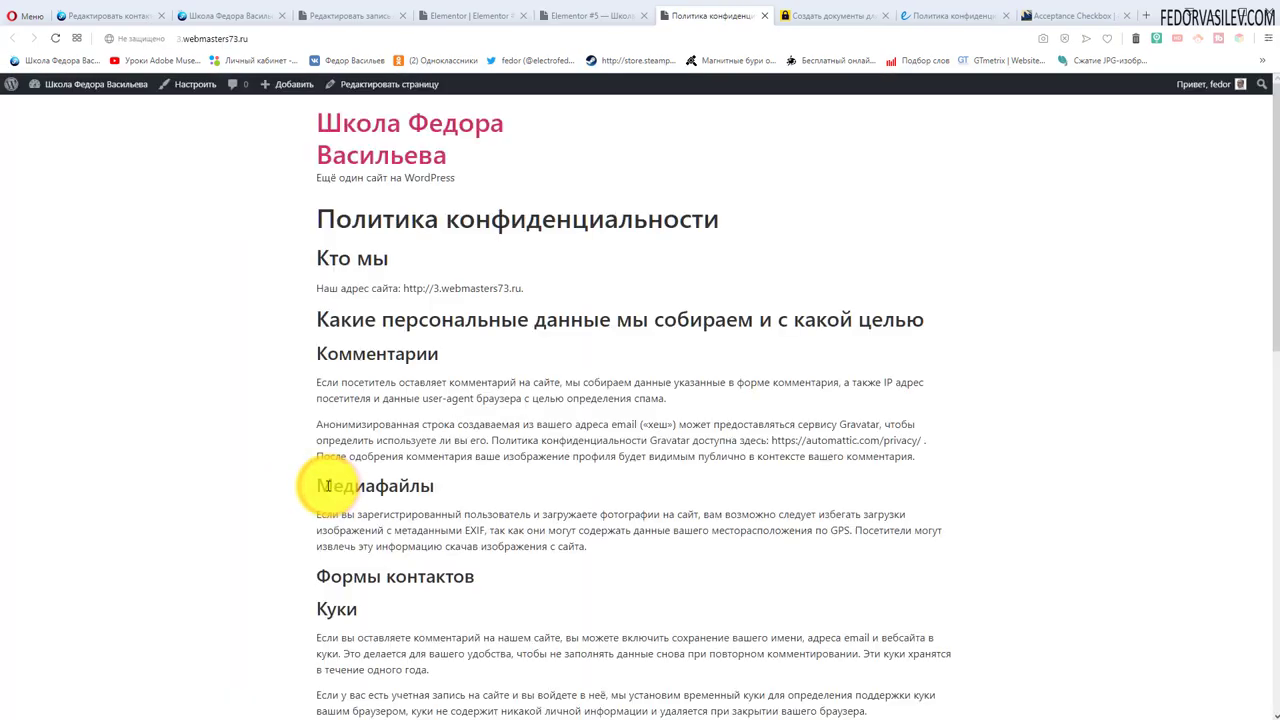
scroll(327, 487, "down", 8)
scroll(388, 257, "up", 10)
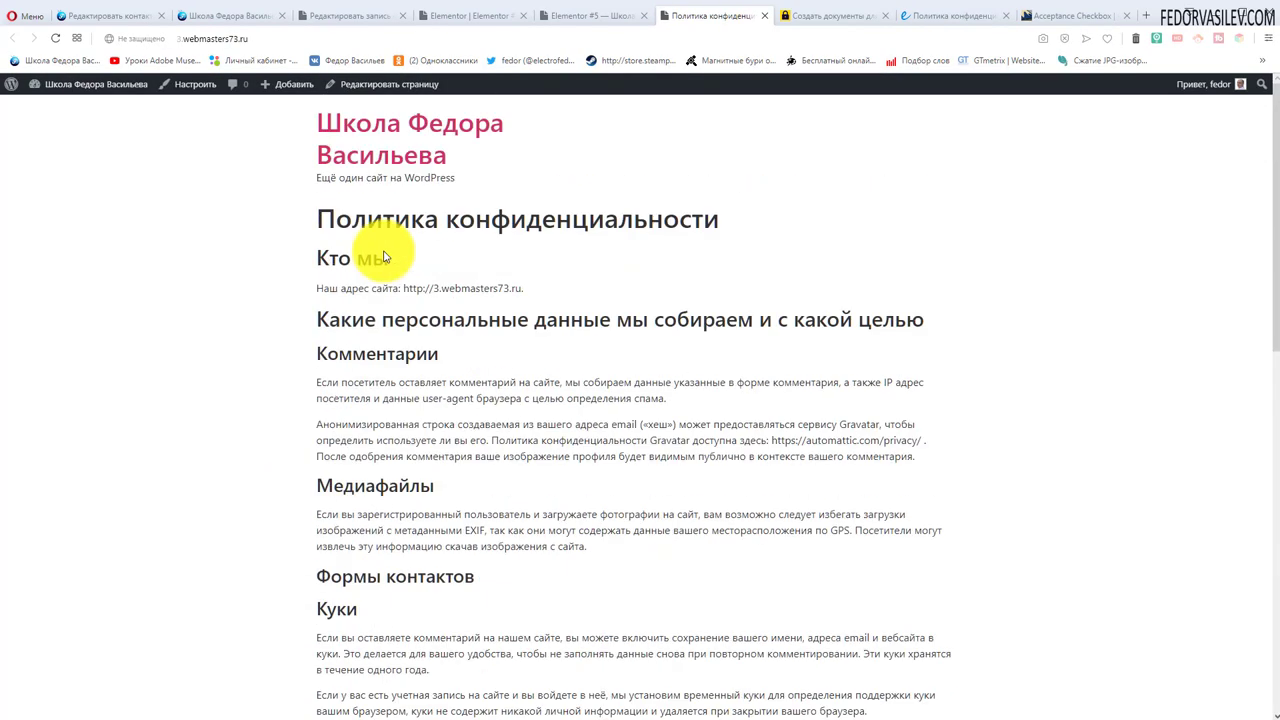
left_click(595, 22)
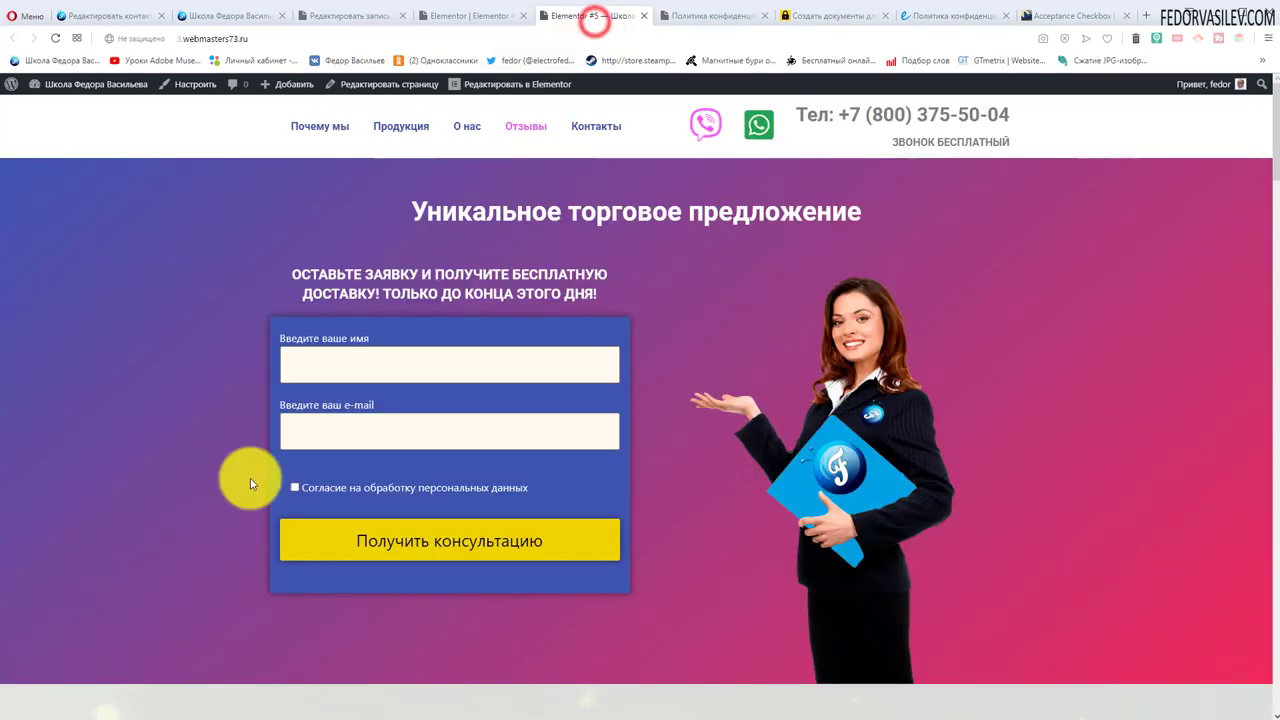
Step: In the Elementor editor, set the vertical alignment of the column containing the contact form to "Посередине"
left_click(470, 15)
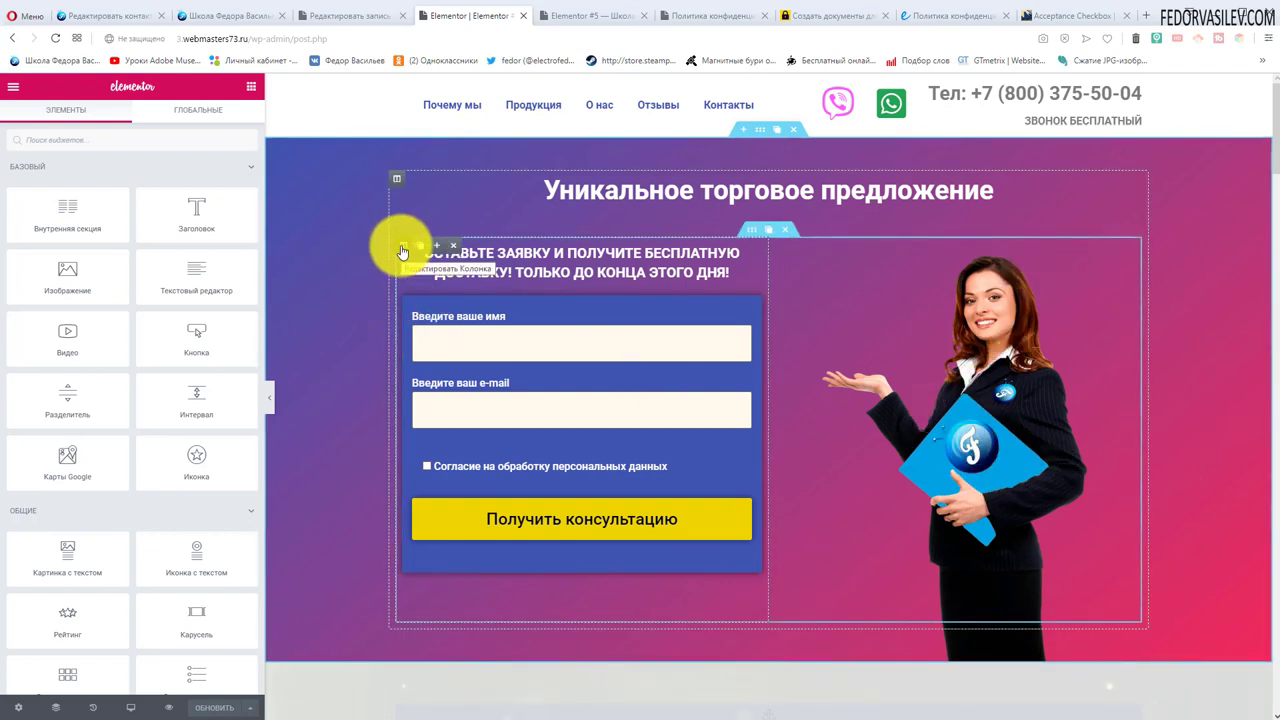
left_click(401, 248)
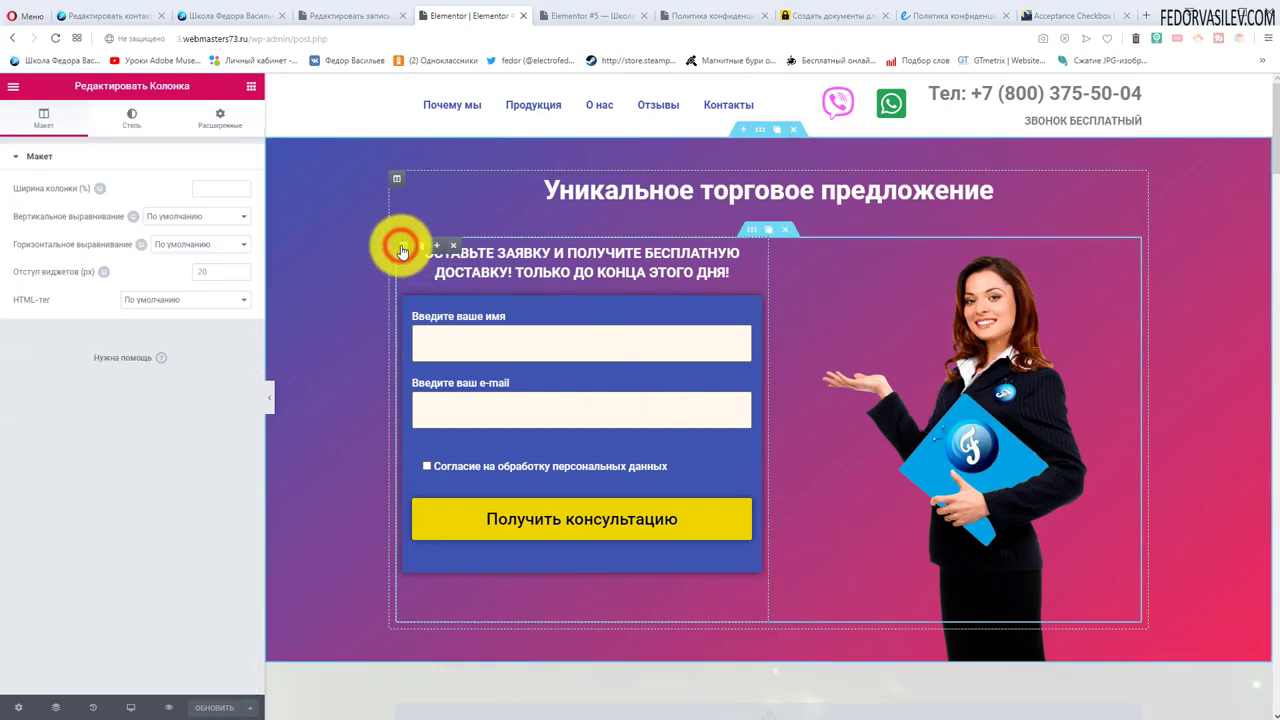
left_click(180, 215)
left_click(176, 255)
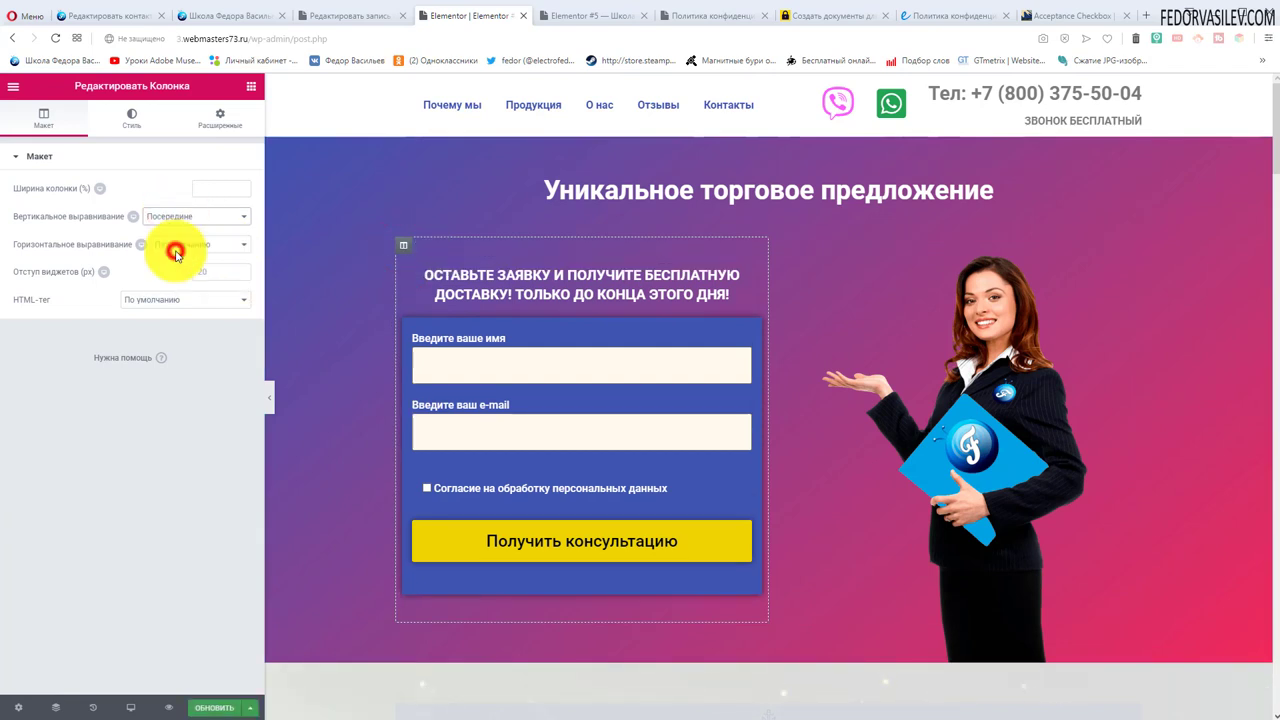